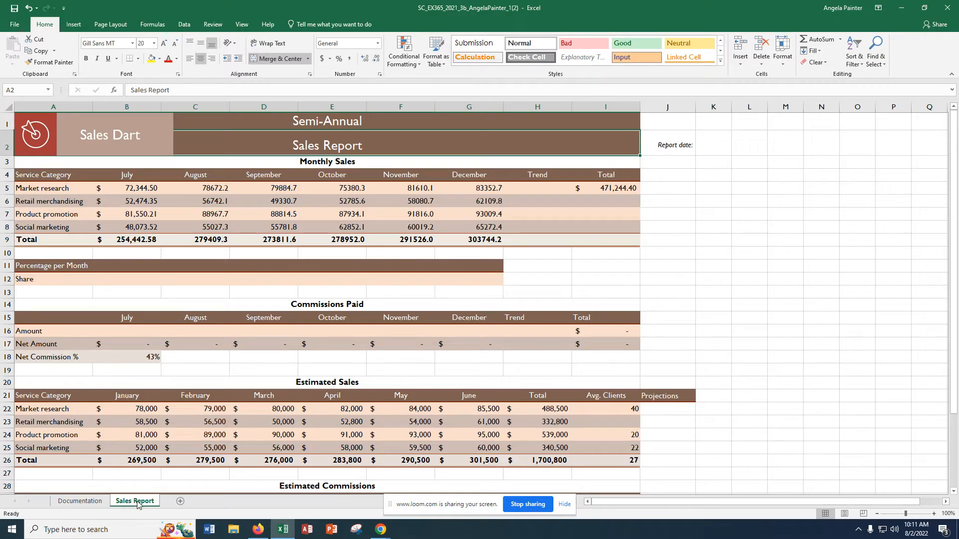
right_click(139, 504)
click(161, 420)
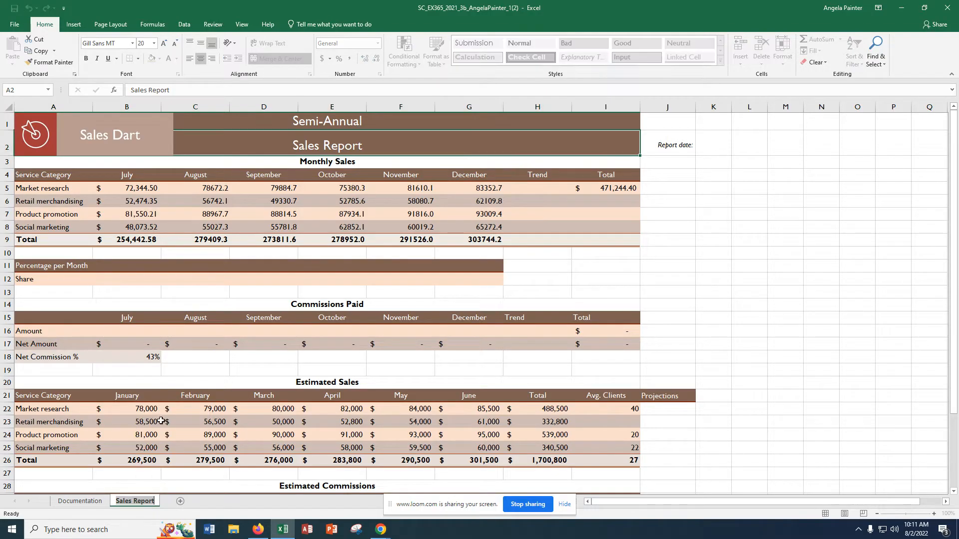
click(138, 503)
key(Return)
click(229, 151)
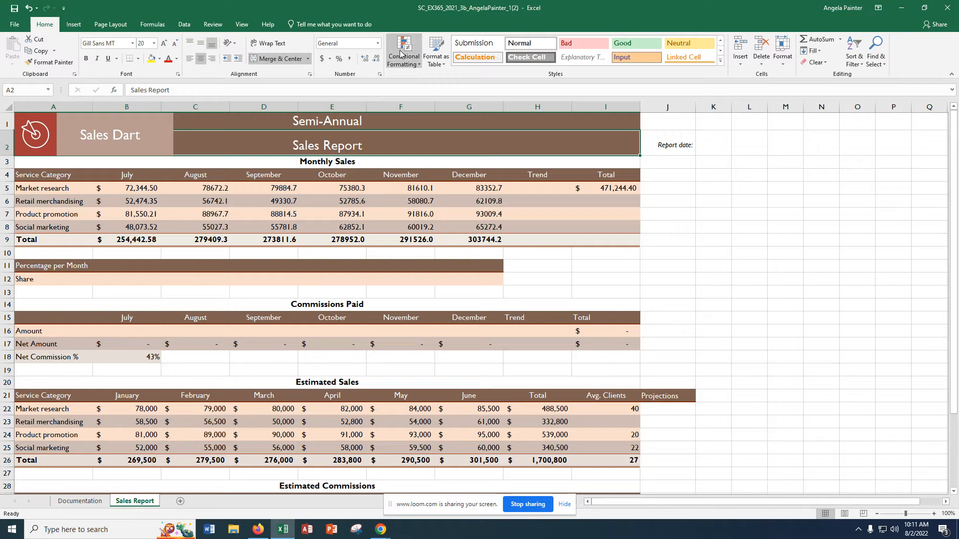
click(243, 25)
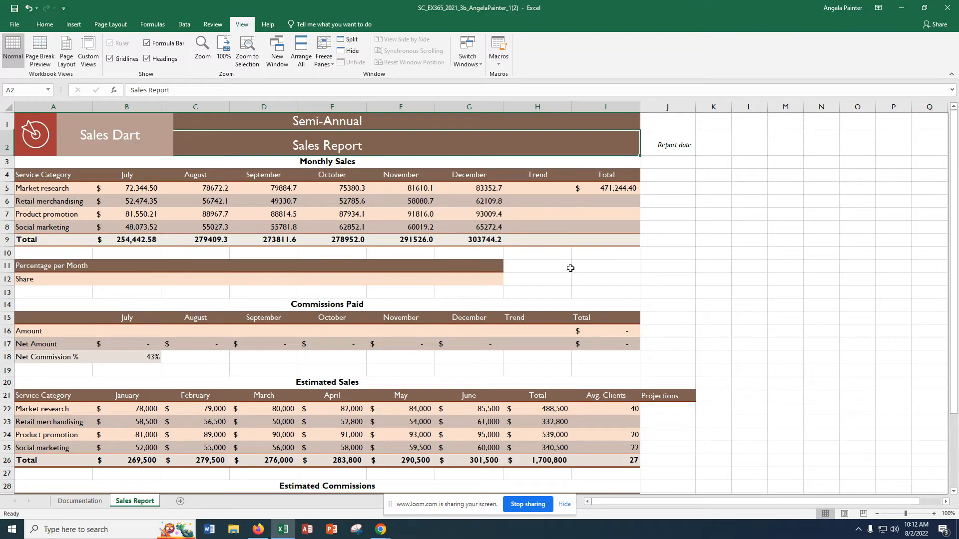
Step: Enter the formula =NOW() in cell K2 as the report date
click(707, 151)
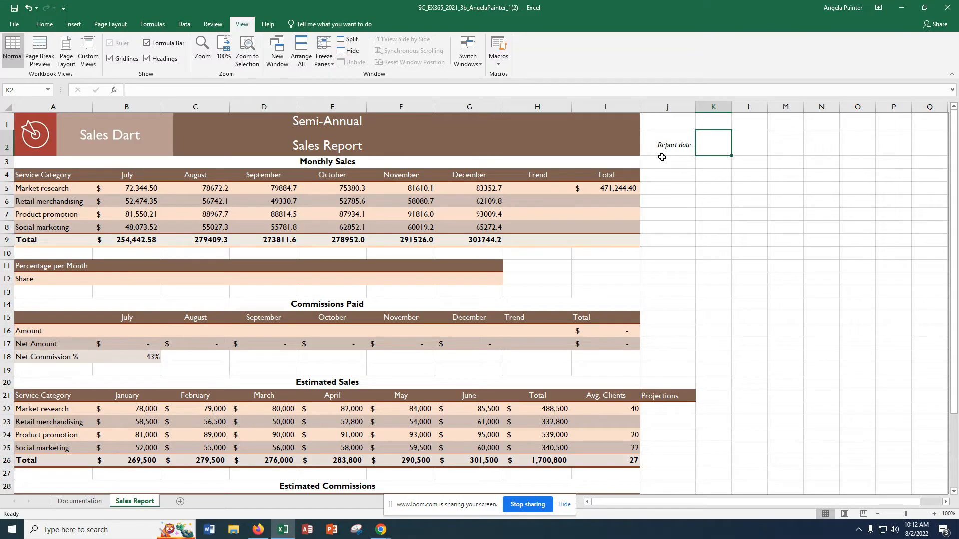
text(=NOW)
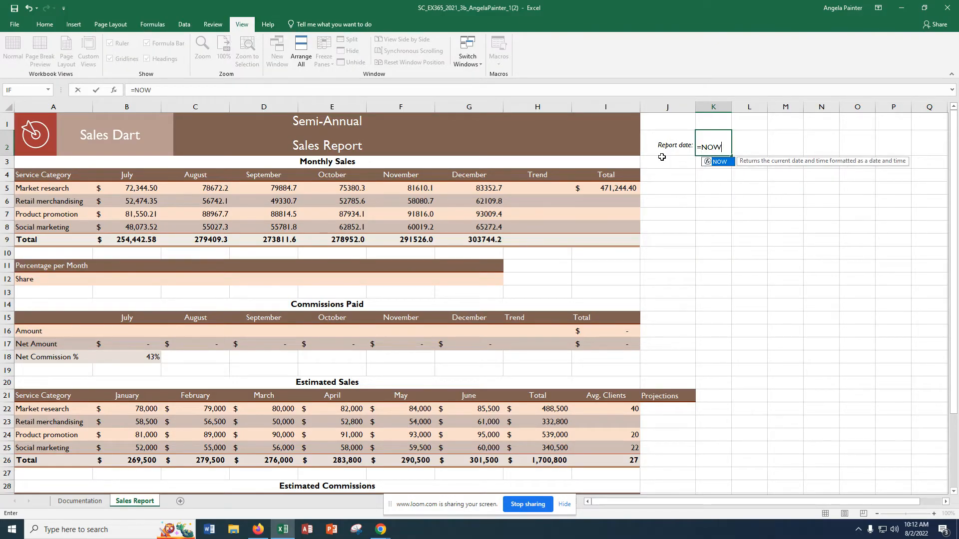
text(())
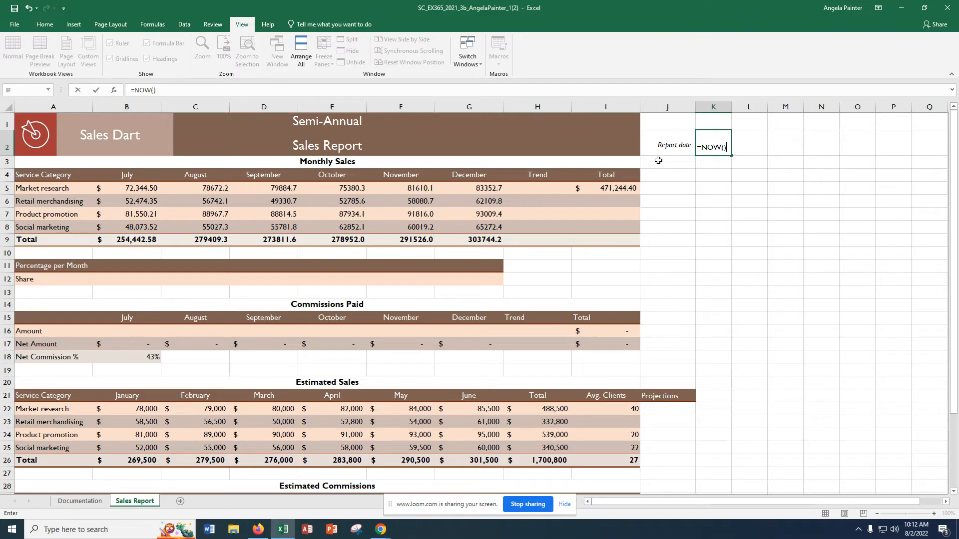
key(Return)
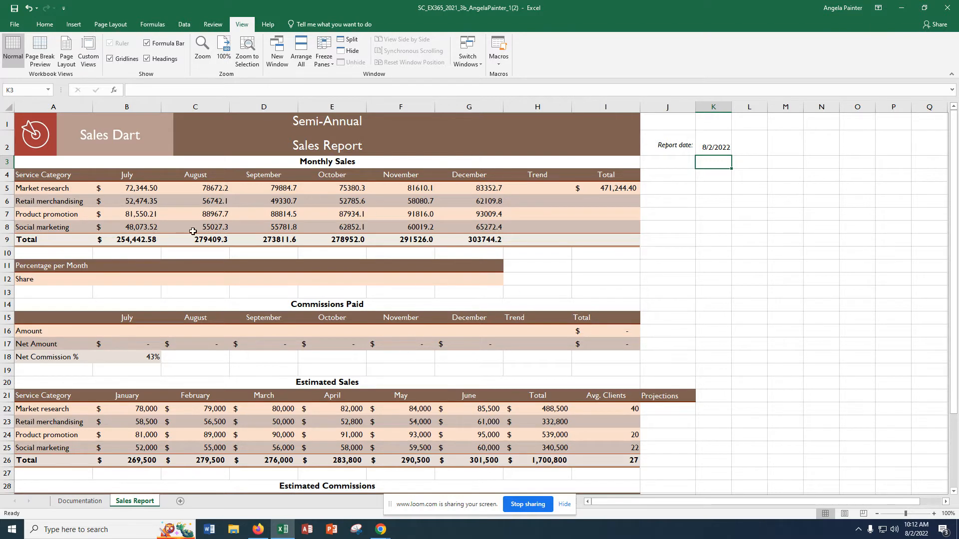
click(195, 190)
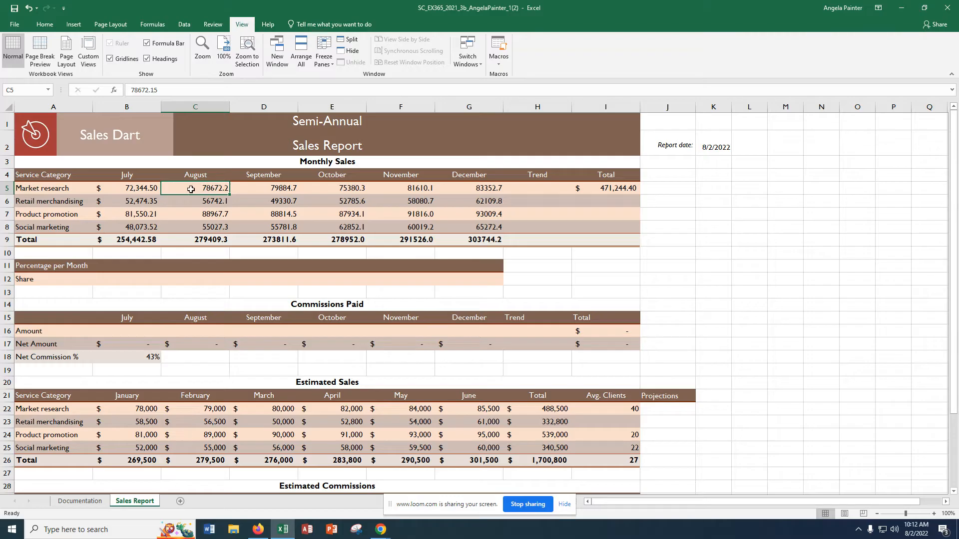
drag(193, 190, 446, 230)
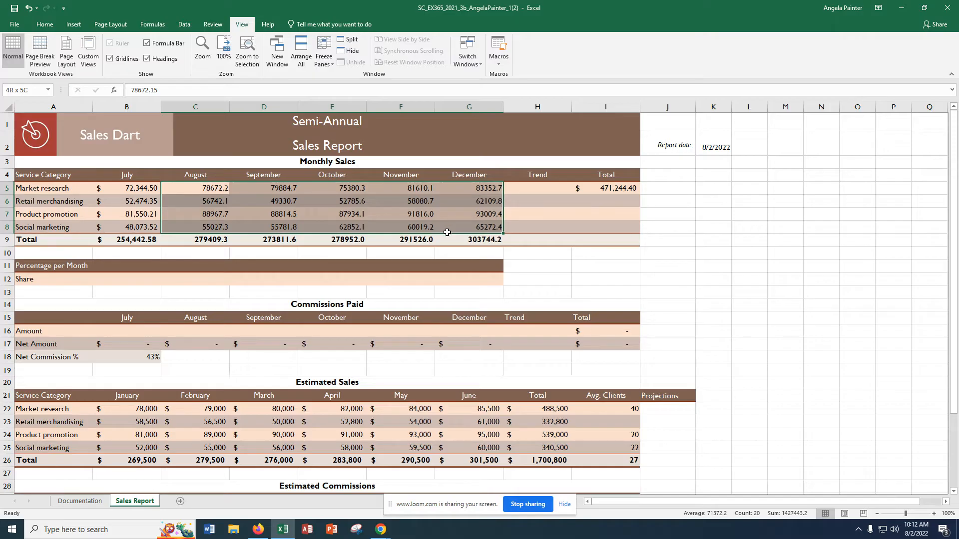
drag(447, 233, 448, 236)
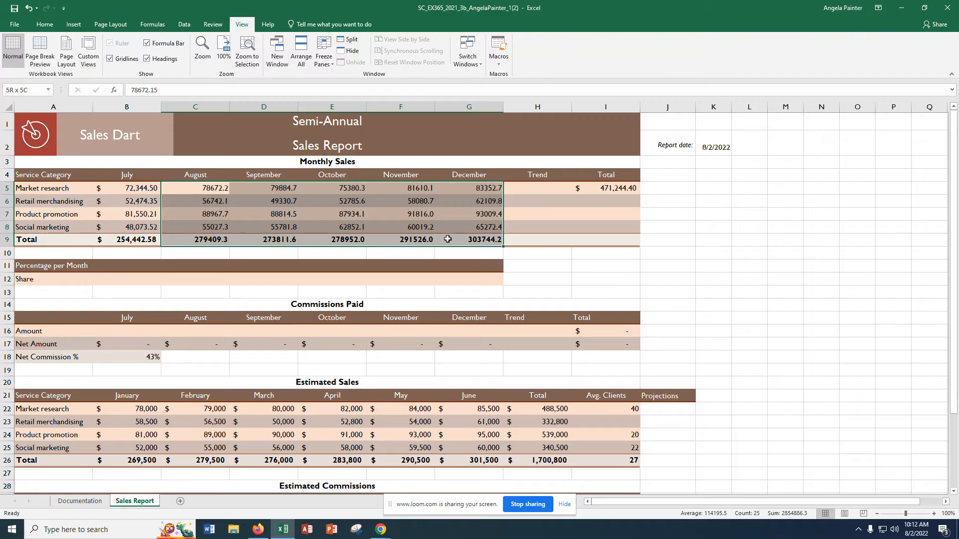
click(551, 256)
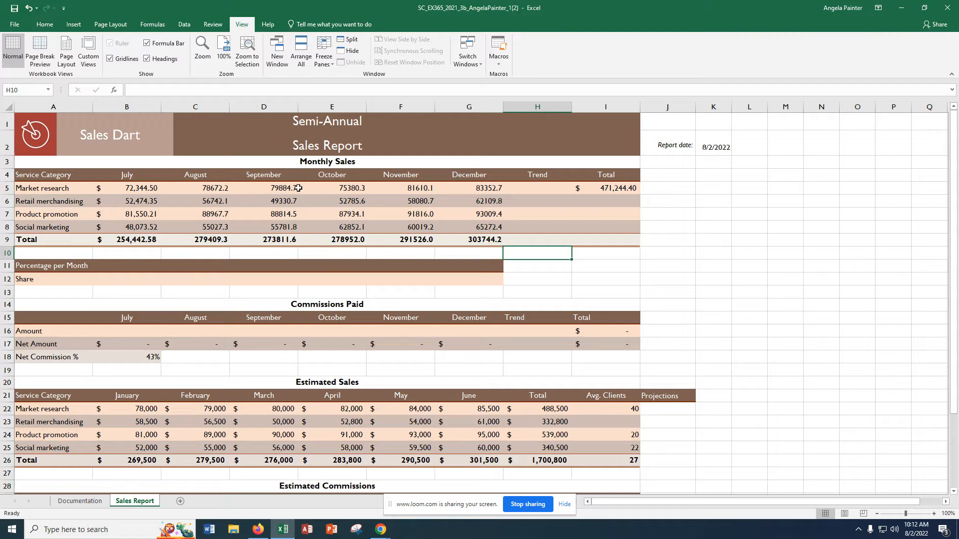
click(216, 191)
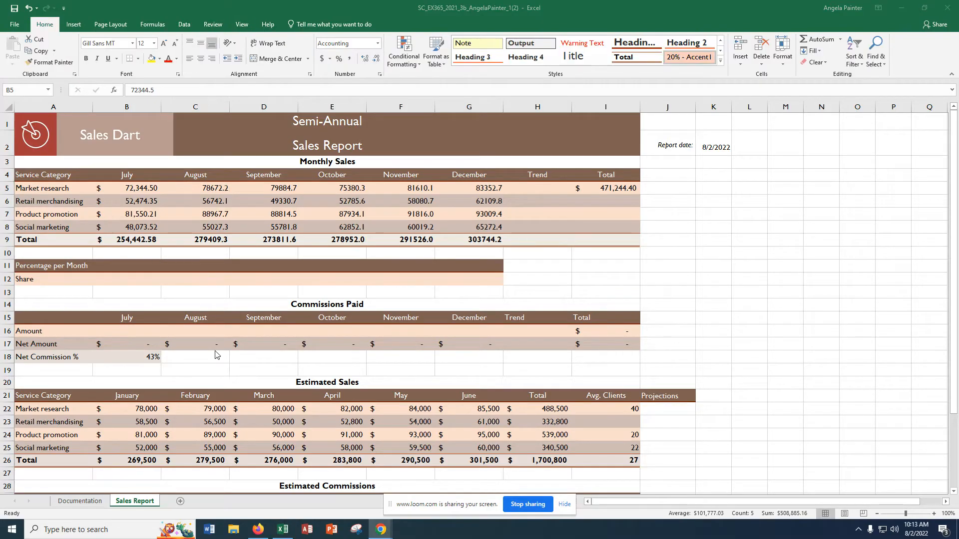
click(141, 186)
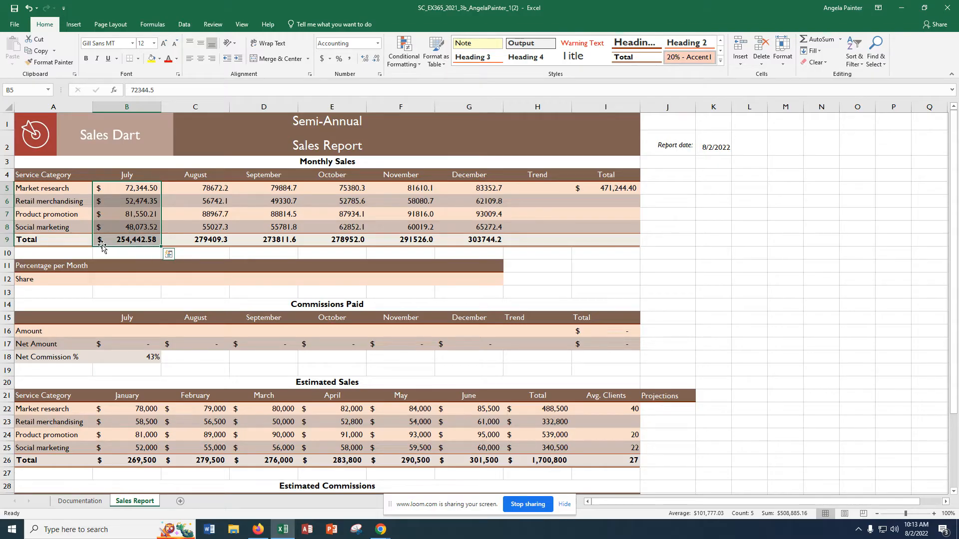
click(169, 255)
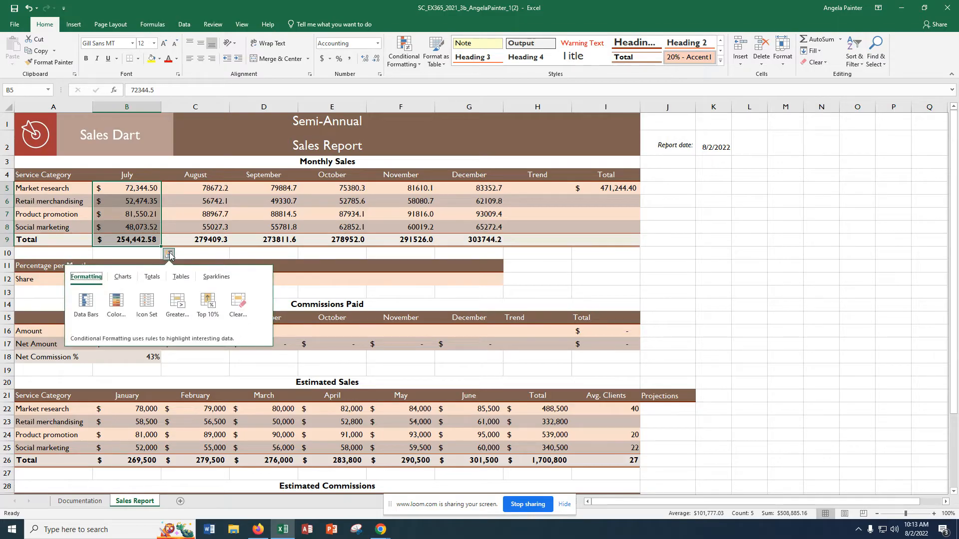
click(253, 250)
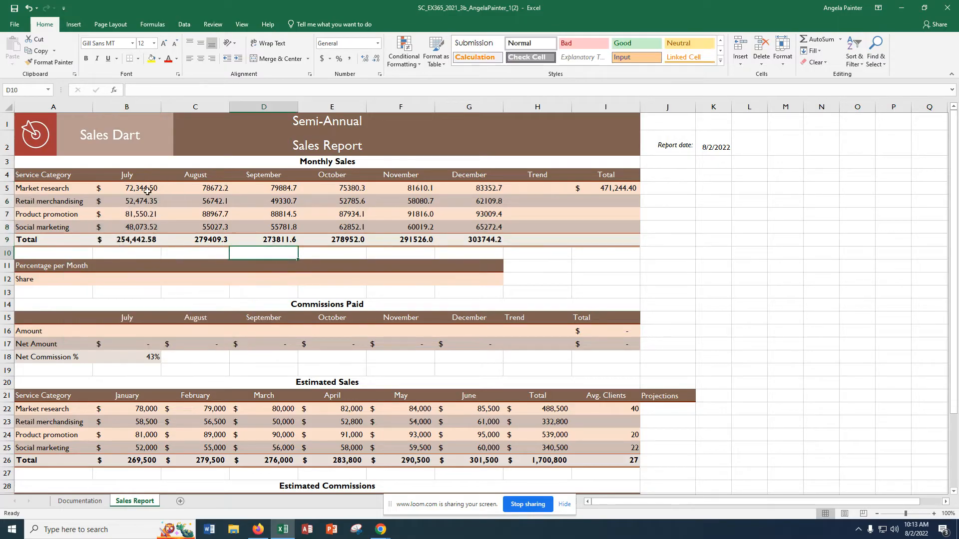
Step: Copy the formatting of the July sales in B5:B9 onto the August to December sales in C5:G9
drag(147, 189, 145, 238)
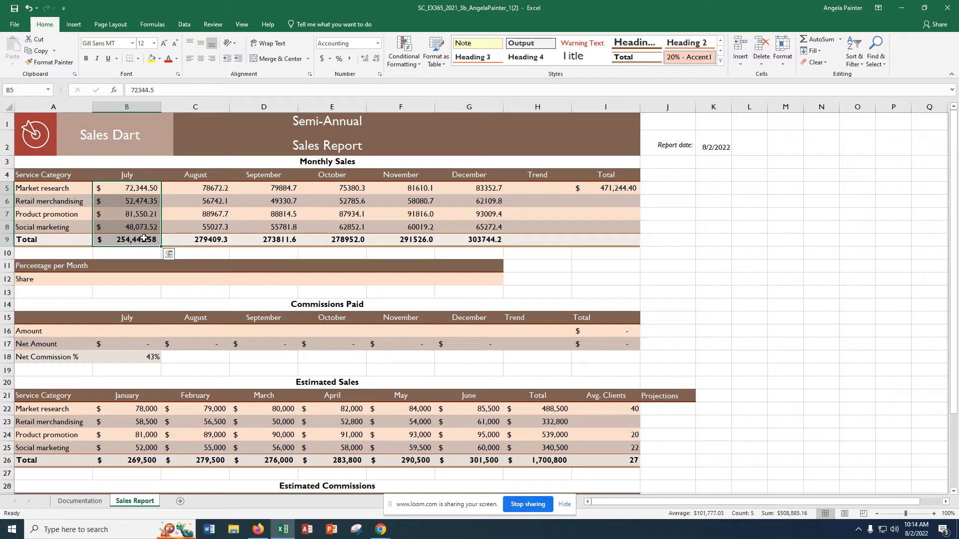
click(59, 67)
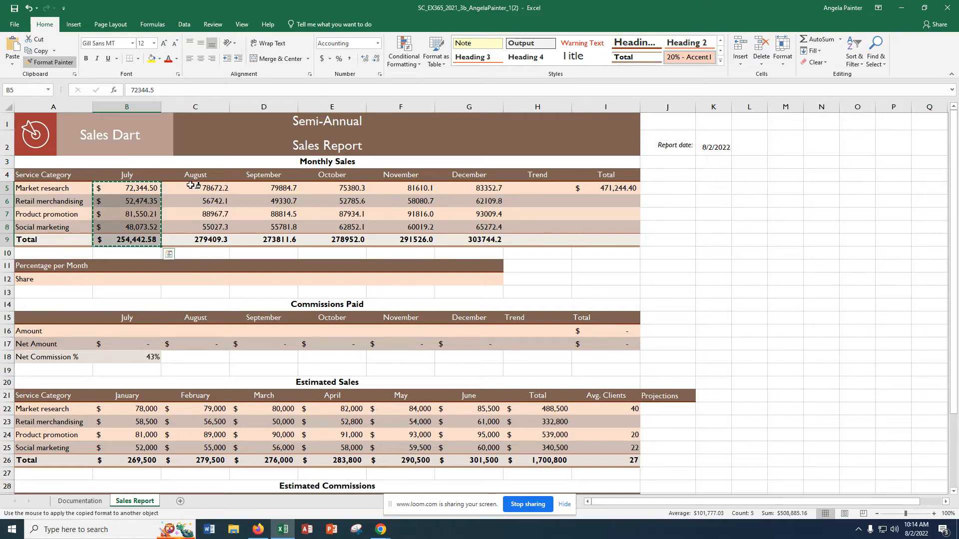
mouse_move(195, 187)
mouse_down()
mouse_move(295, 230)
mouse_move(362, 245)
mouse_move(467, 242)
mouse_up()
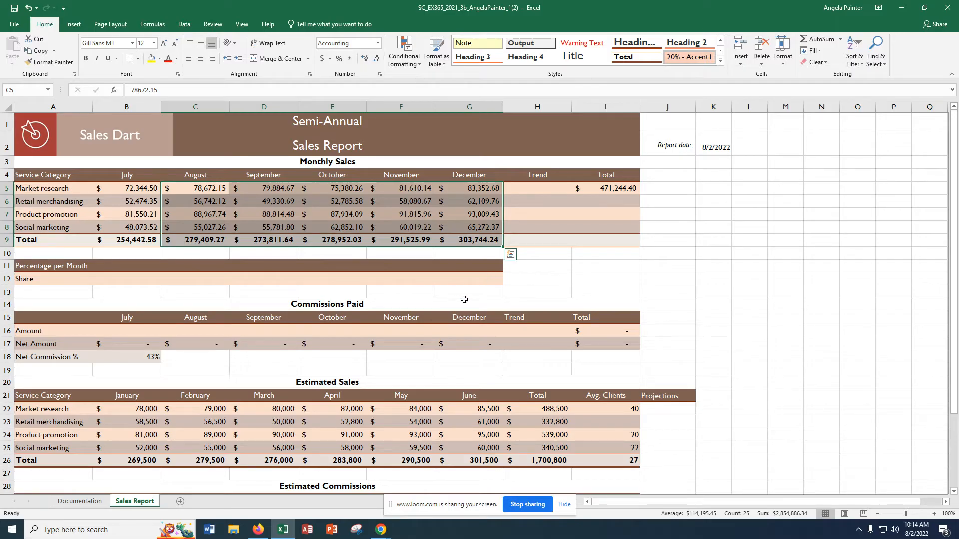
Step: Insert a line sparkline in H5 based on the data range B5:G5 and fill it down through H9
click(534, 190)
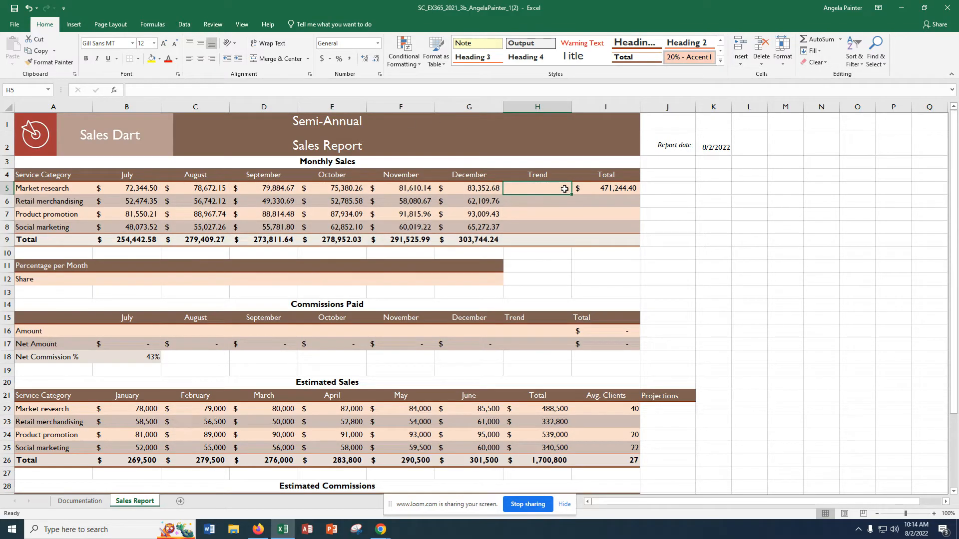
click(79, 25)
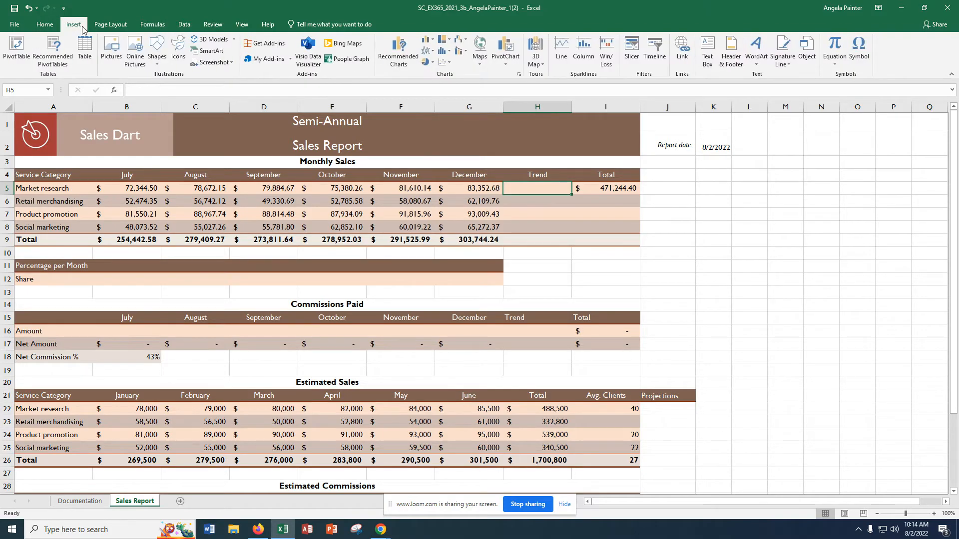
click(560, 60)
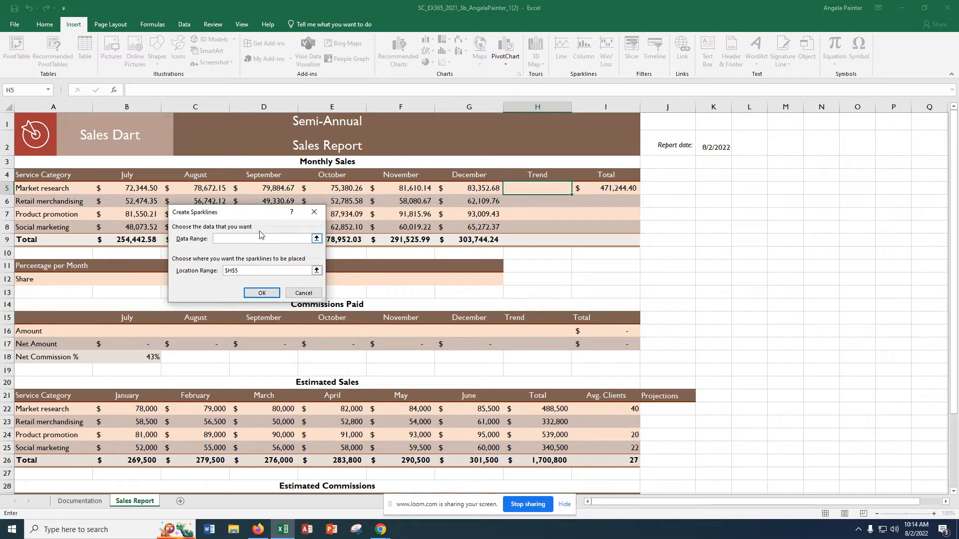
drag(264, 216, 603, 218)
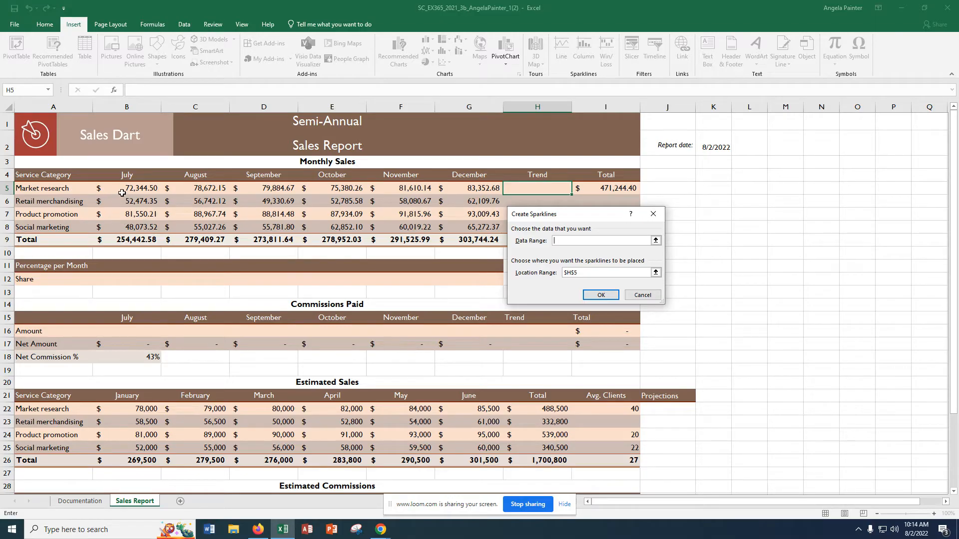
drag(125, 191, 469, 189)
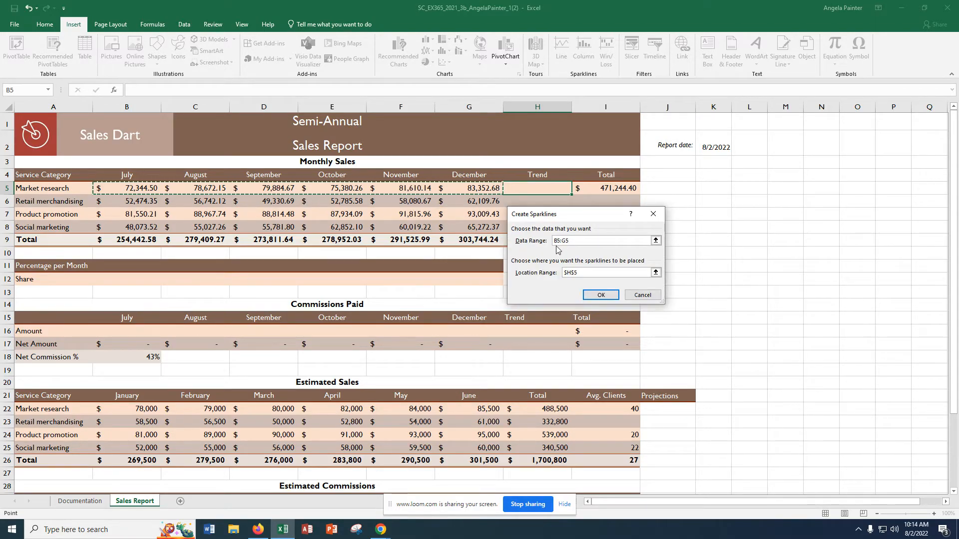
click(598, 296)
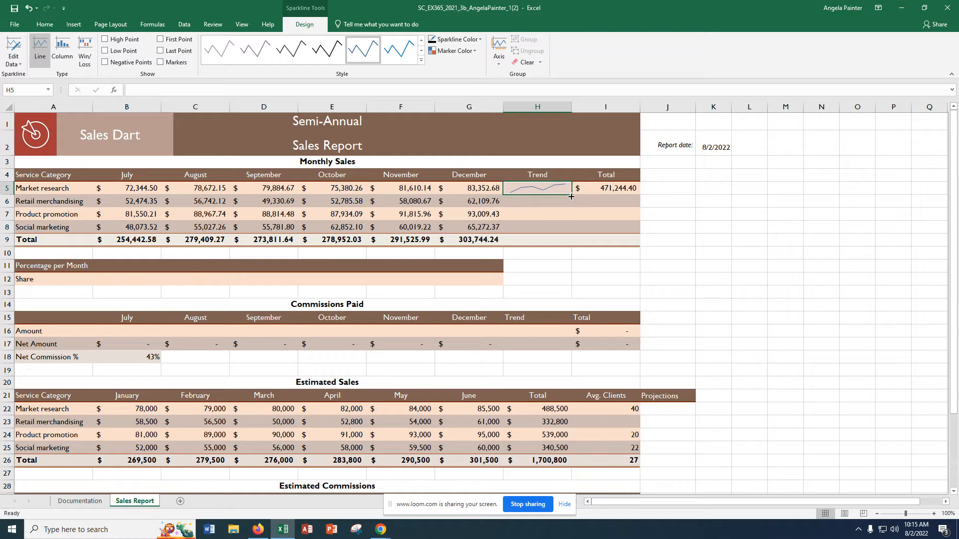
drag(571, 196, 571, 229)
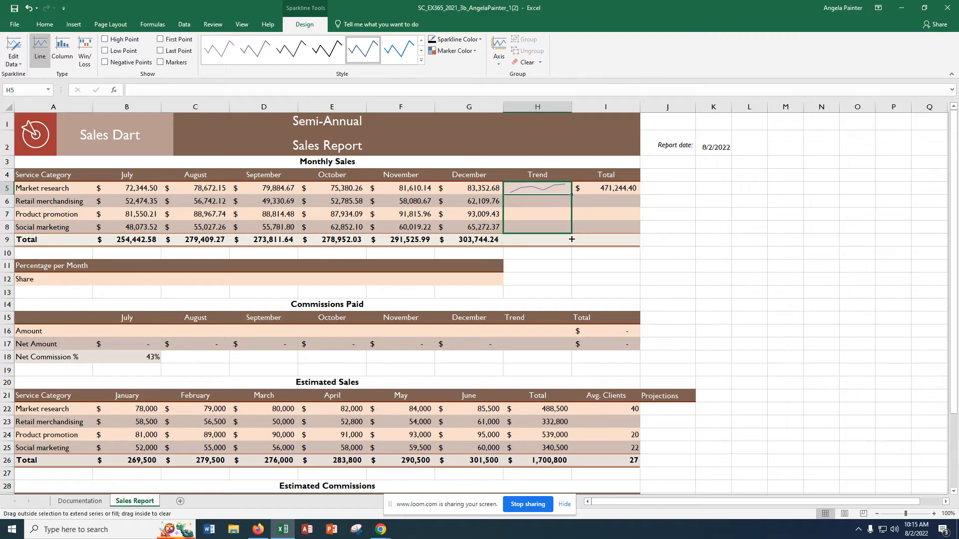
drag(571, 240, 572, 244)
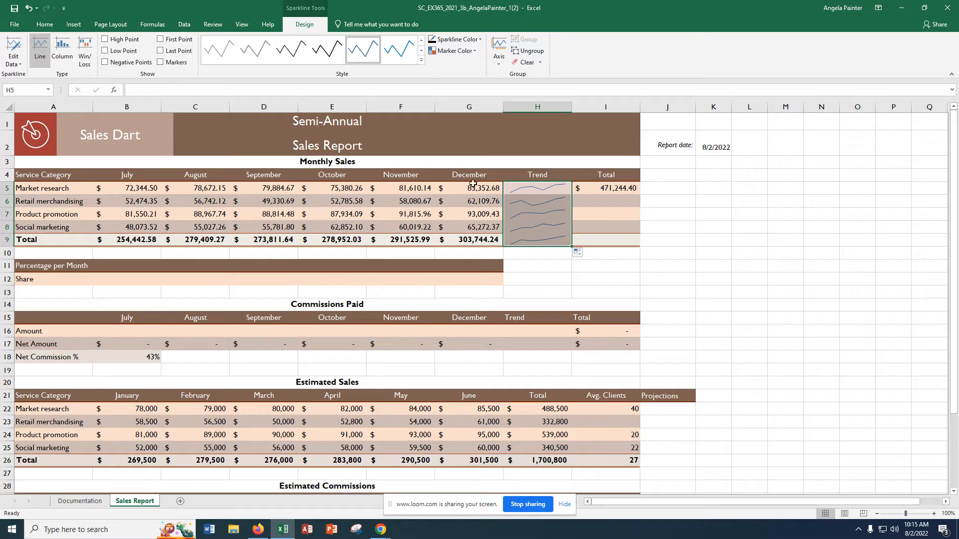
Step: Set the color of the Trend sparklines in H5:H9 to Brown, Accent 5 and show their high and low points
click(480, 40)
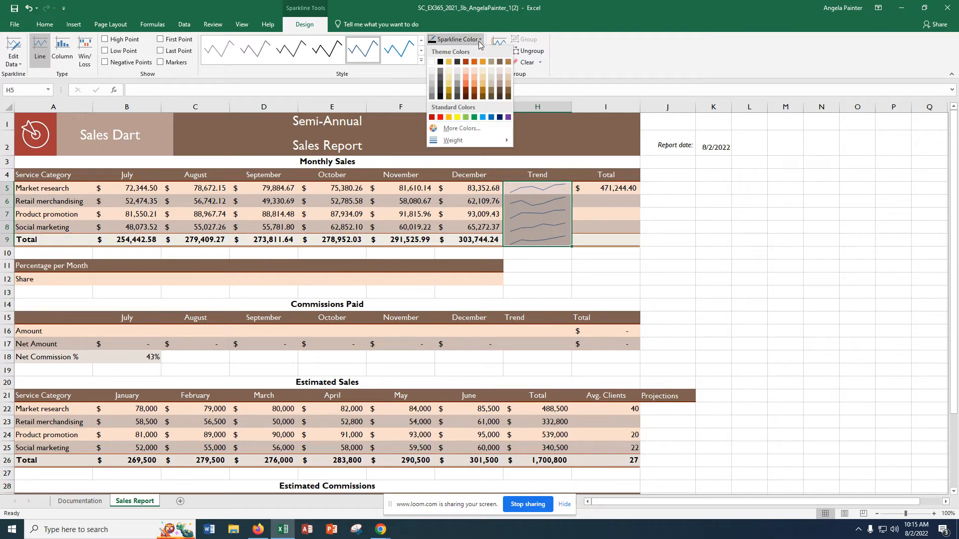
click(500, 62)
click(606, 291)
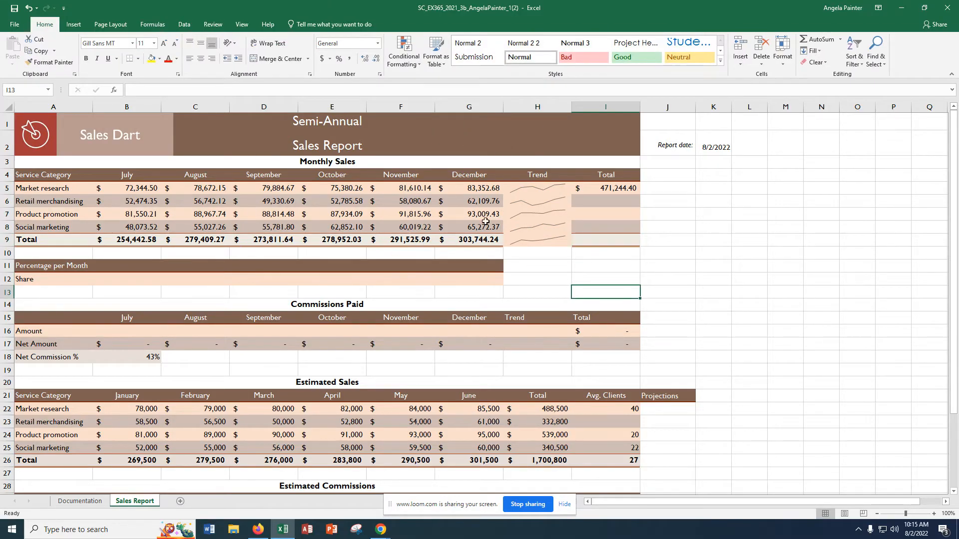
drag(539, 189, 539, 236)
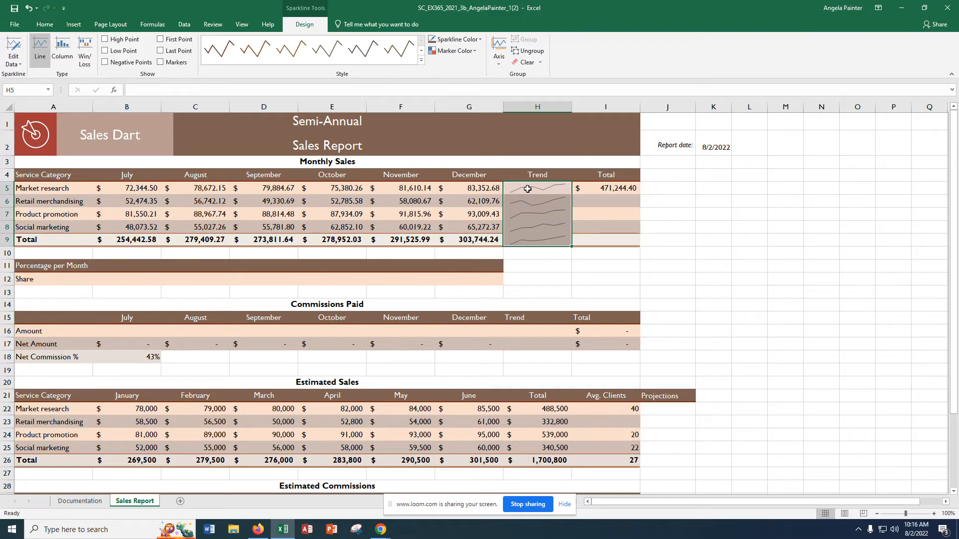
click(105, 39)
click(105, 51)
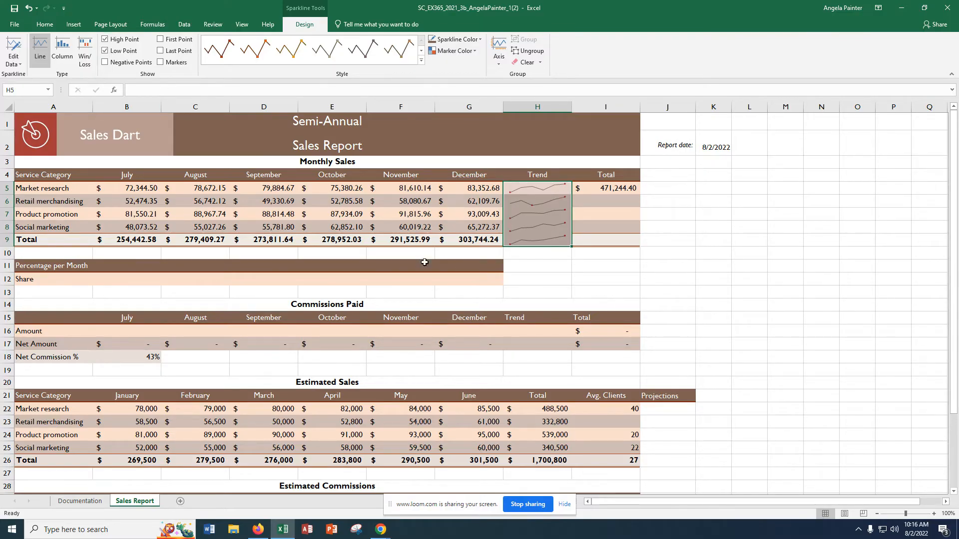
click(551, 289)
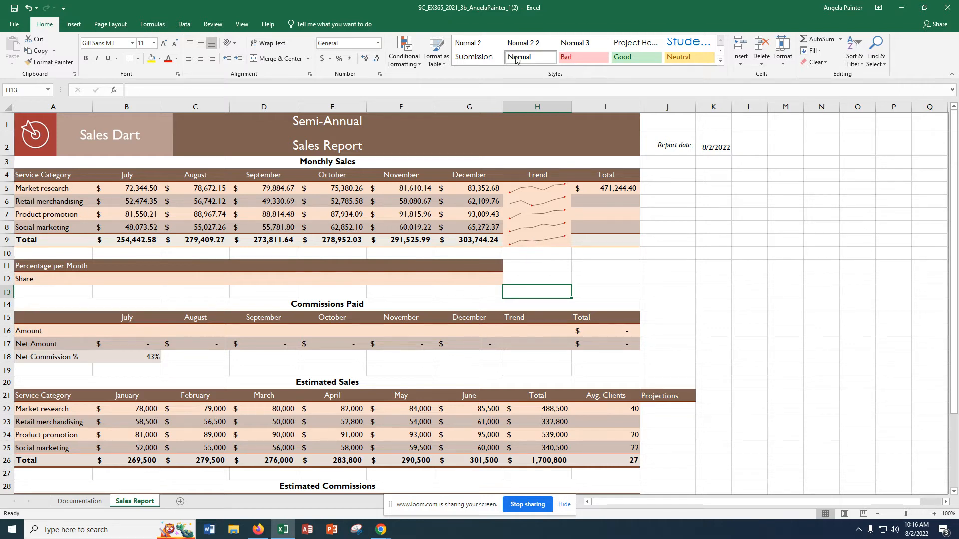
Step: Copy the total formula in I5 and paste it into I6:I9 with the Formulas & Number Formatting option
click(605, 193)
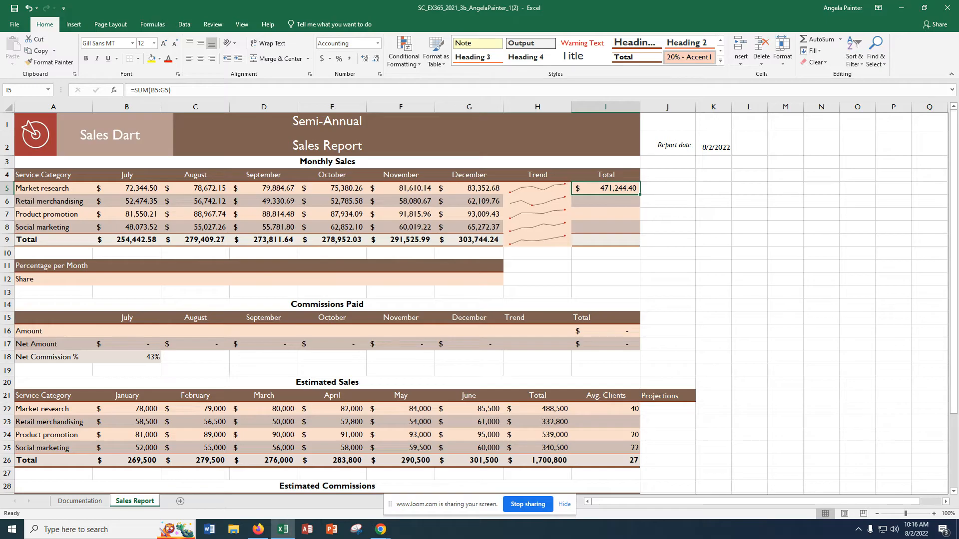
click(606, 191)
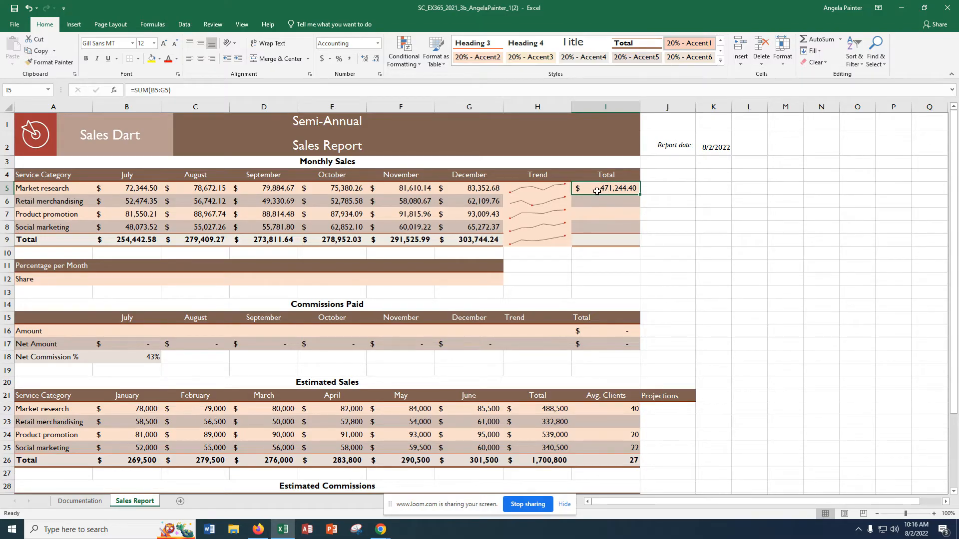
key(ctrl+c)
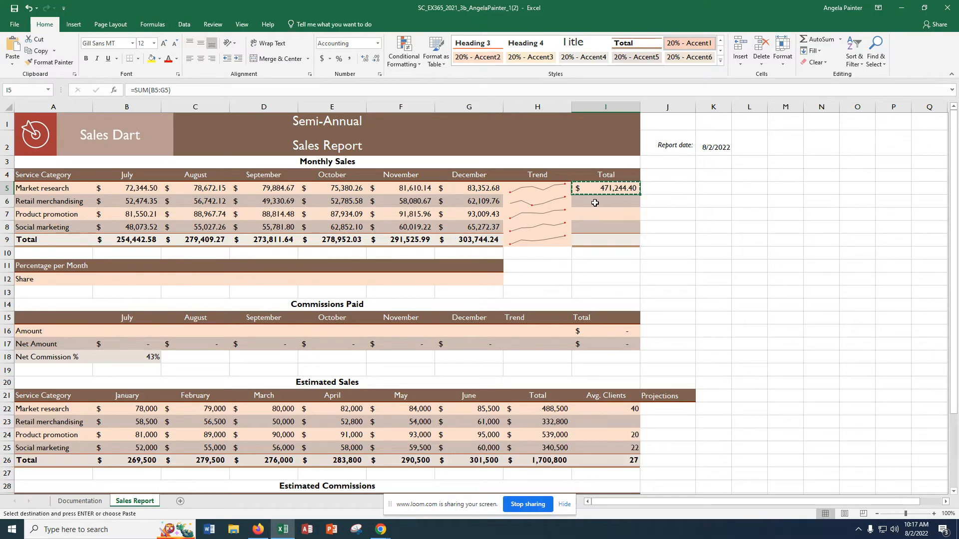
drag(595, 203, 596, 243)
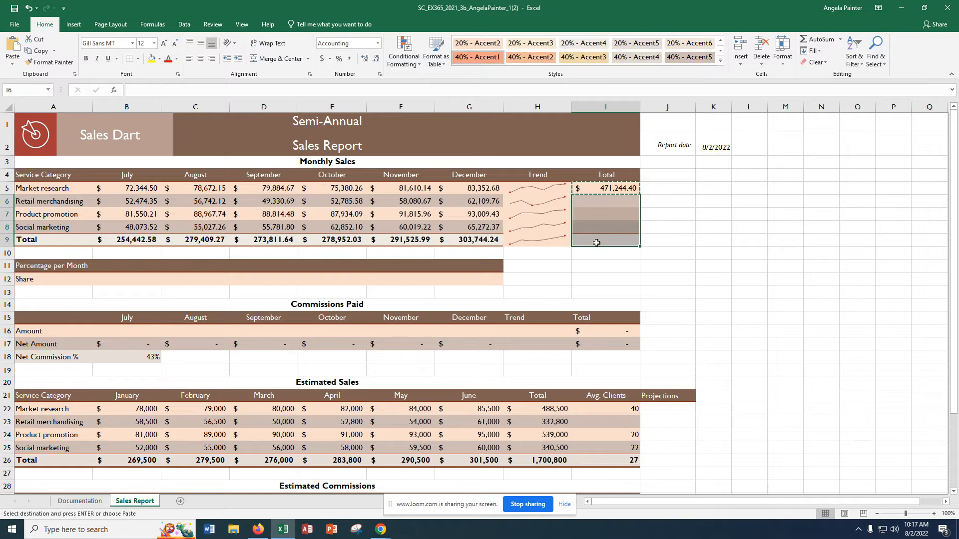
click(10, 64)
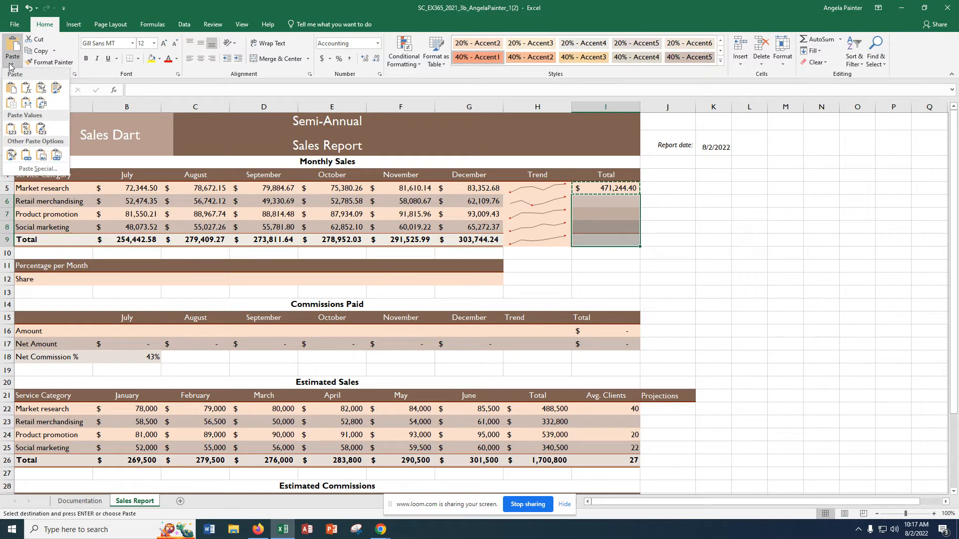
click(44, 89)
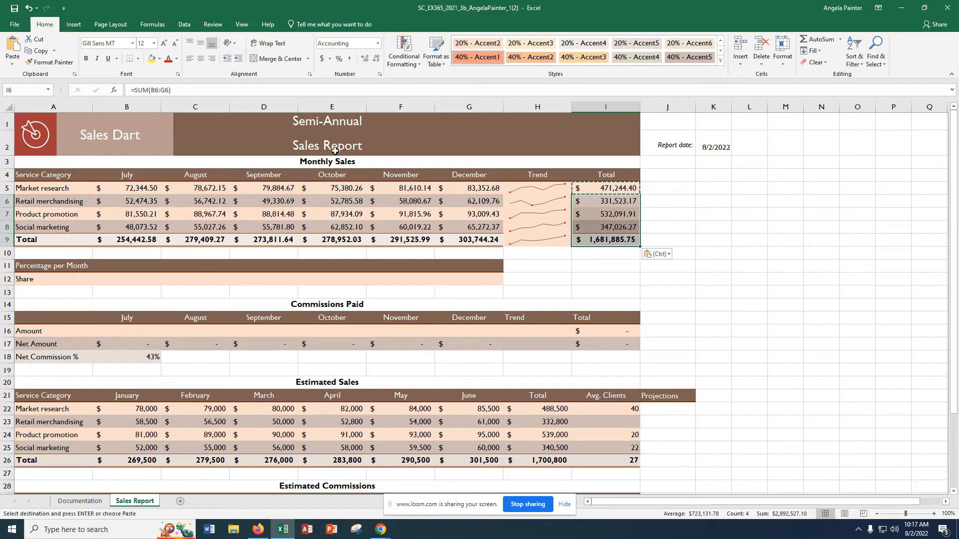
click(596, 206)
click(596, 216)
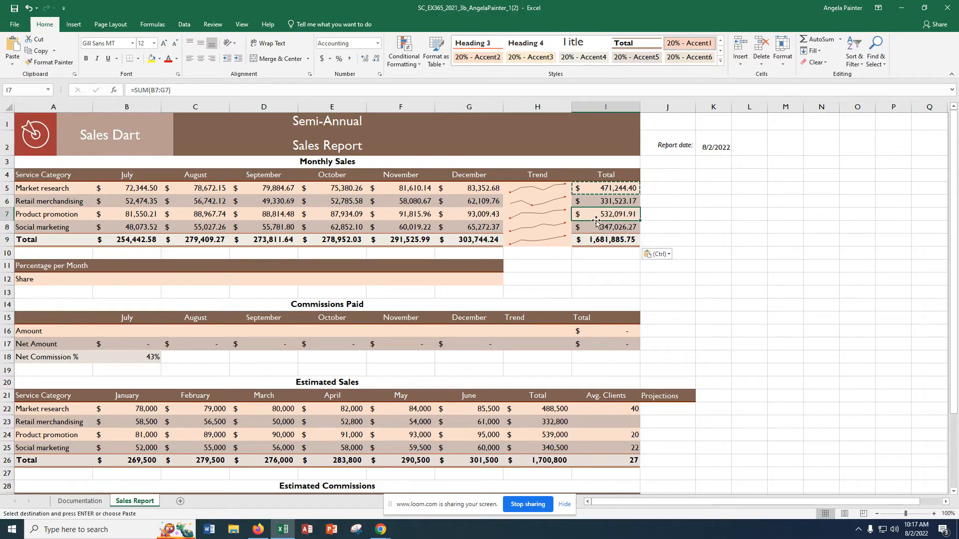
click(597, 226)
click(602, 243)
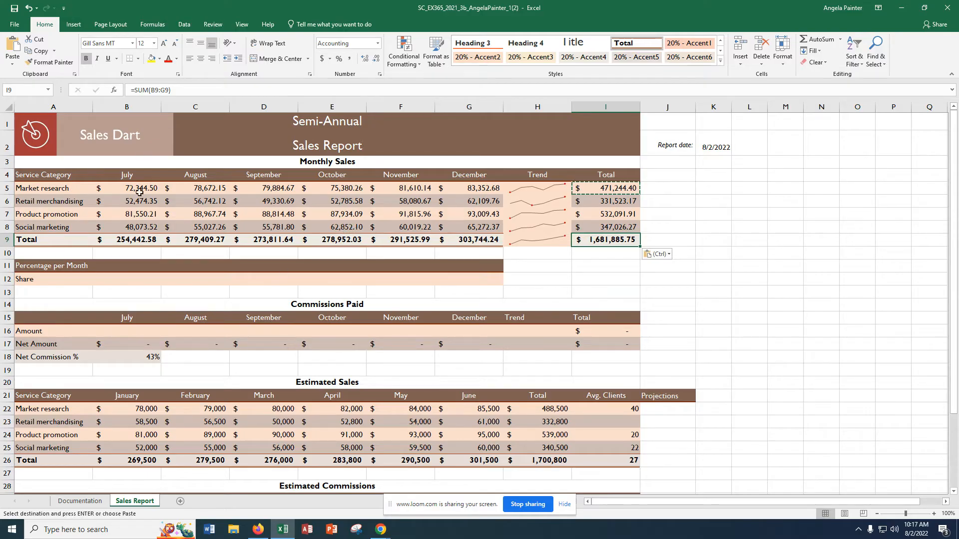
Step: Enter the formula =B9/I9 in cell B12 as the July share of total sales
click(134, 281)
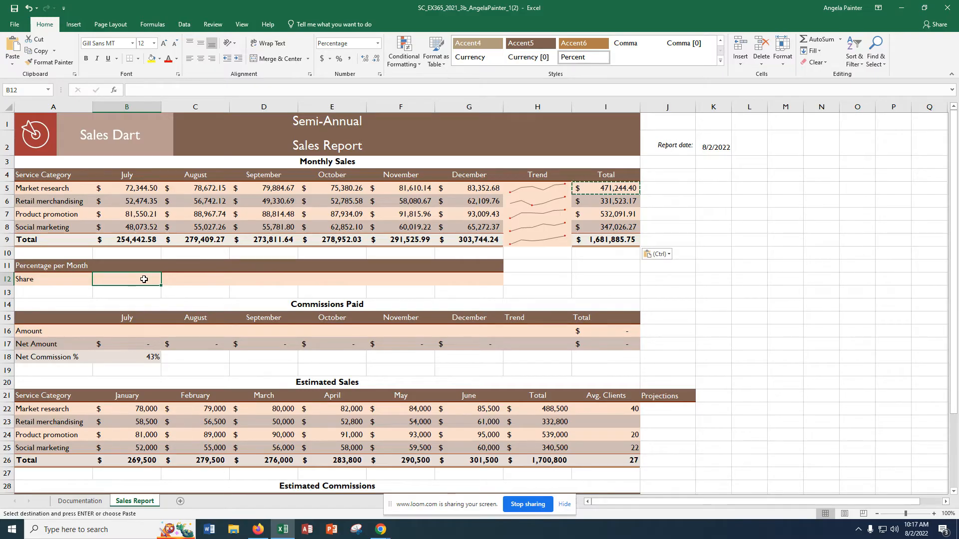
text(=b9/)
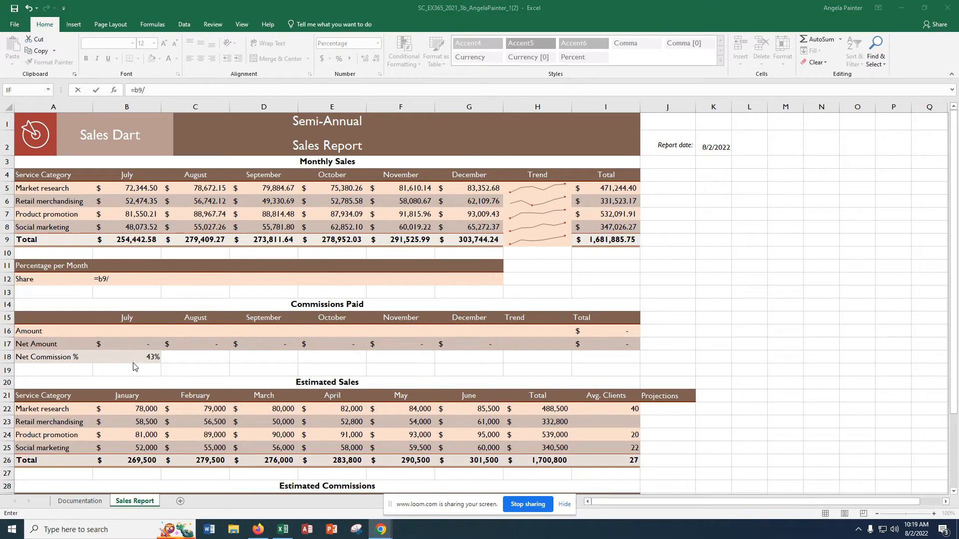
click(121, 278)
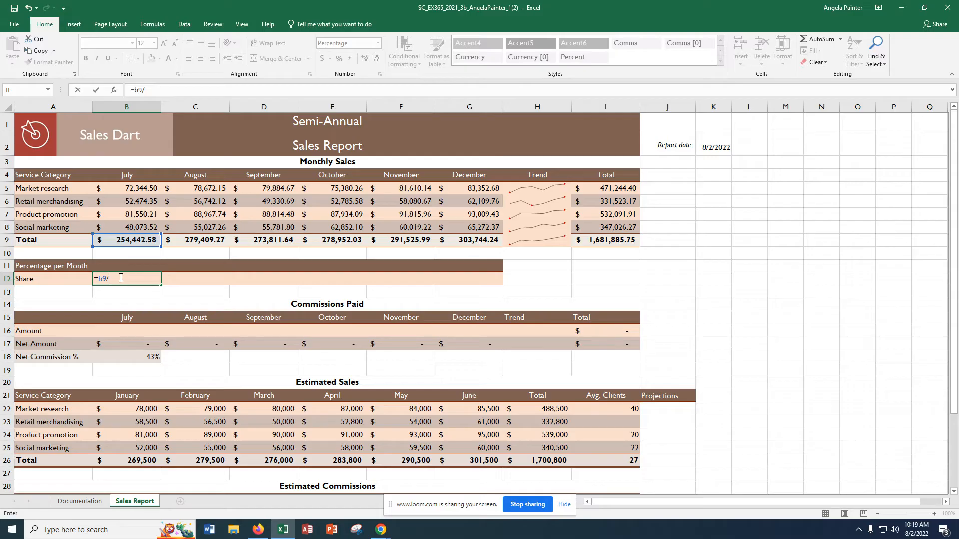
text(i)
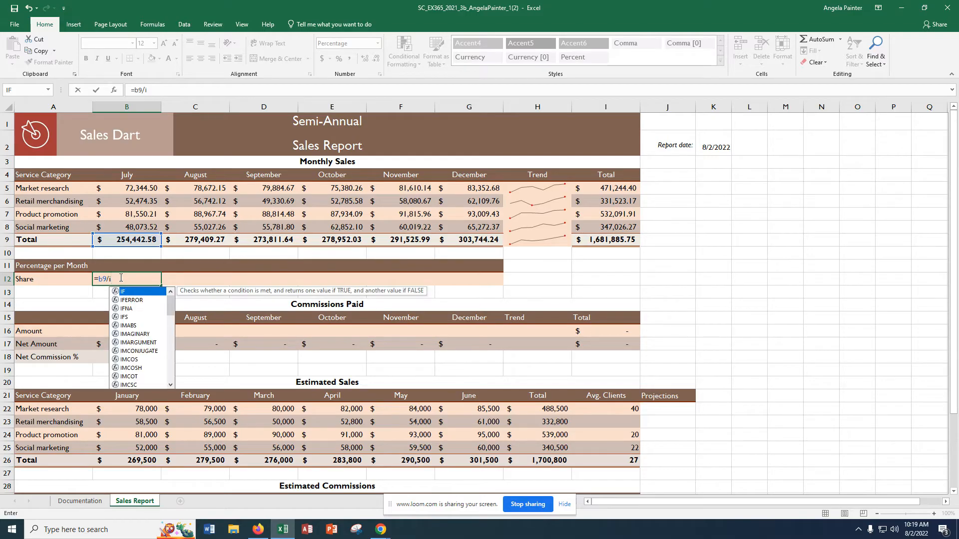
text(9)
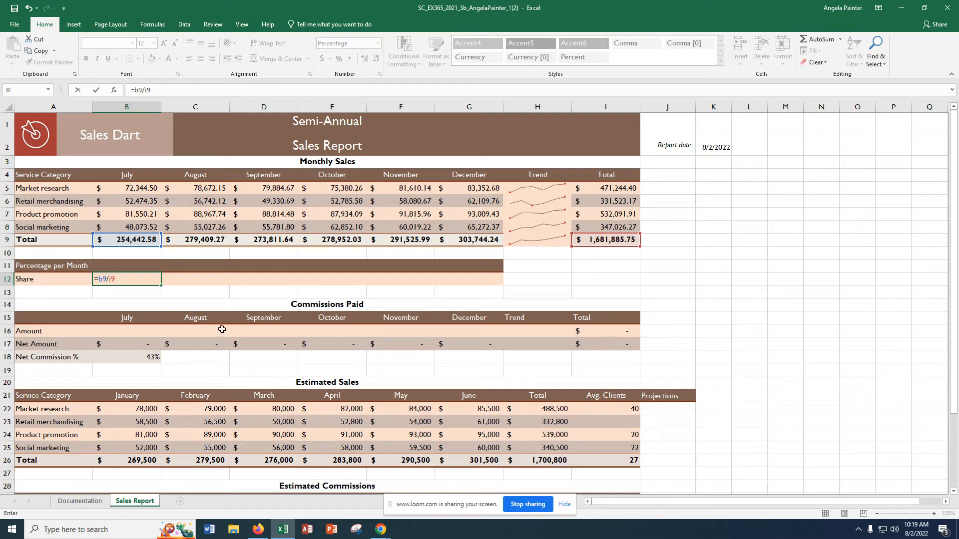
key(Return)
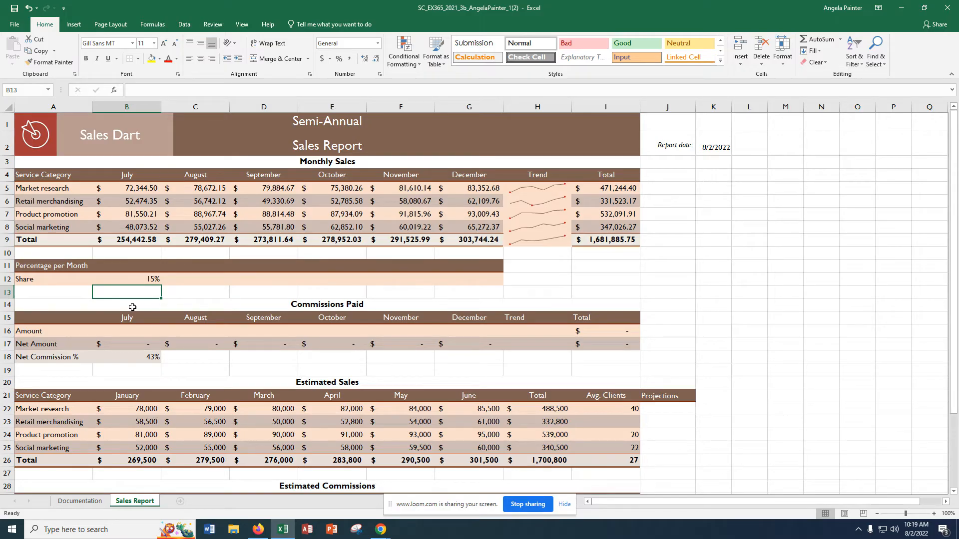
Step: Try to fill the relative share formula from B12 across C12:G12
click(153, 281)
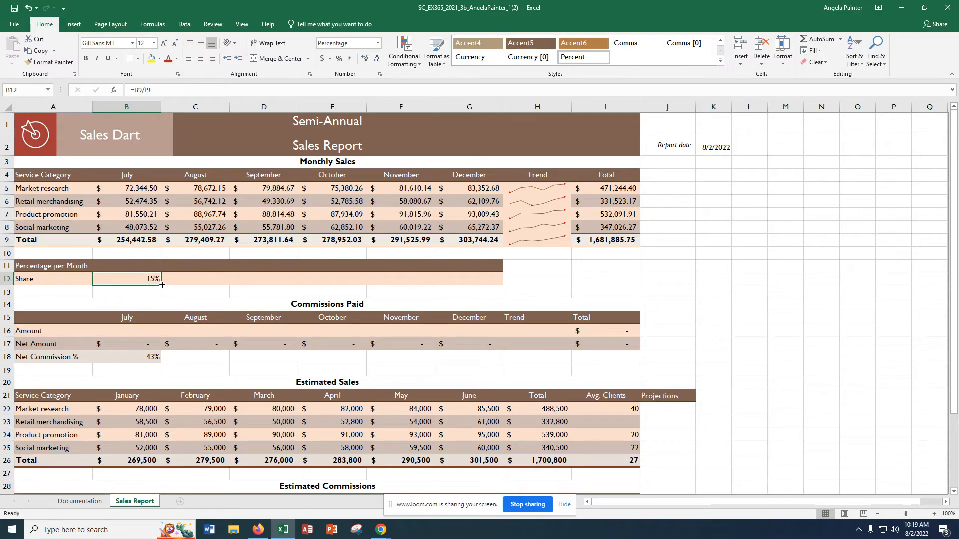
drag(161, 285, 472, 281)
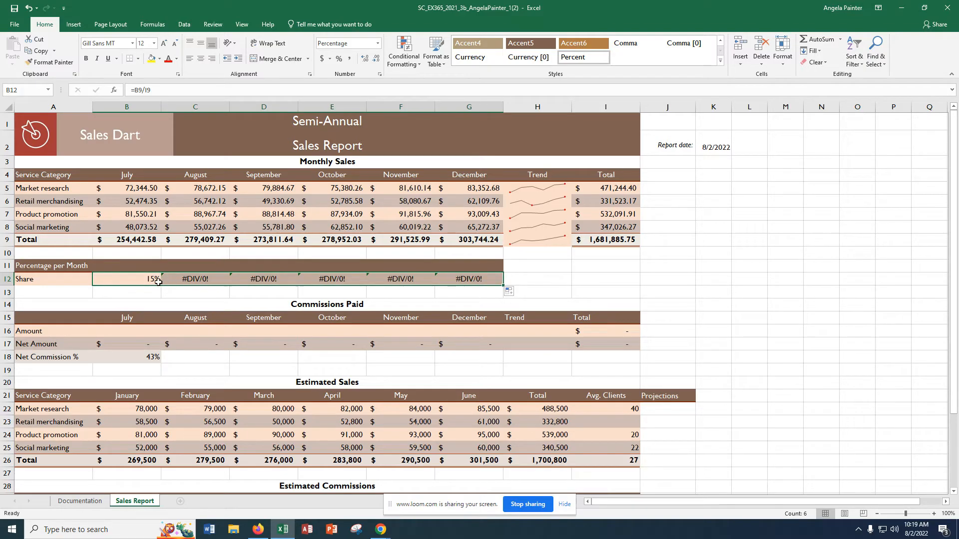
click(599, 241)
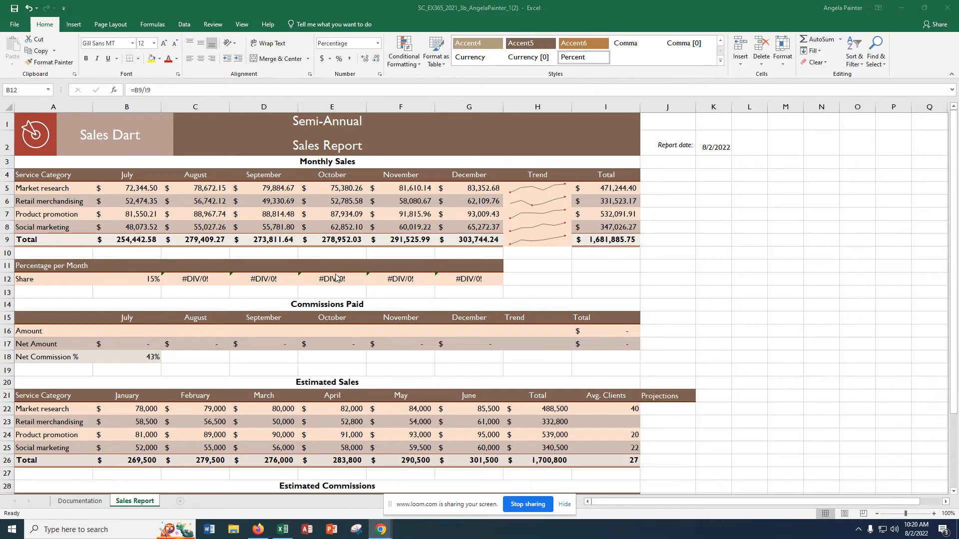
Step: Make the I9 reference absolute so B12 reads =B9/$I$9, and fill the corrected formula across C12:G12
click(144, 93)
click(144, 90)
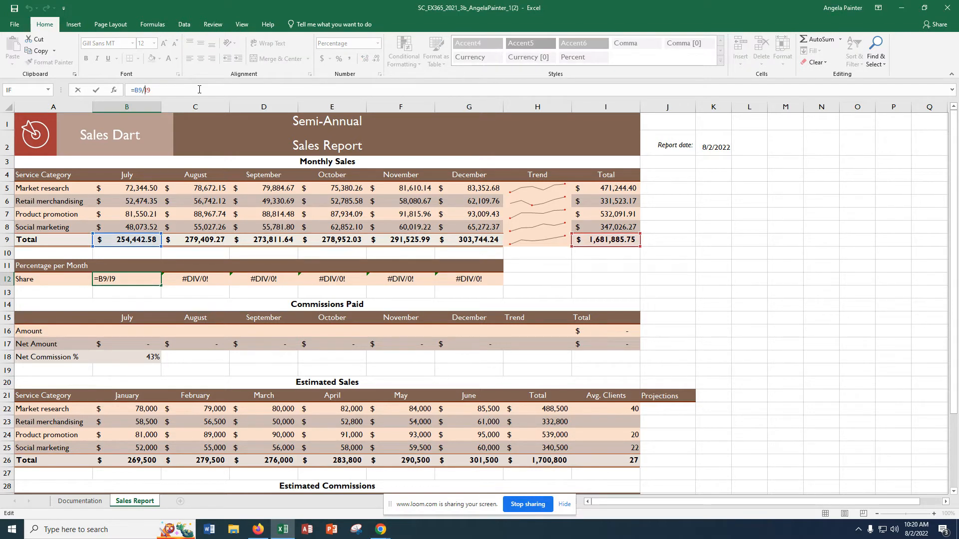
text($I$)
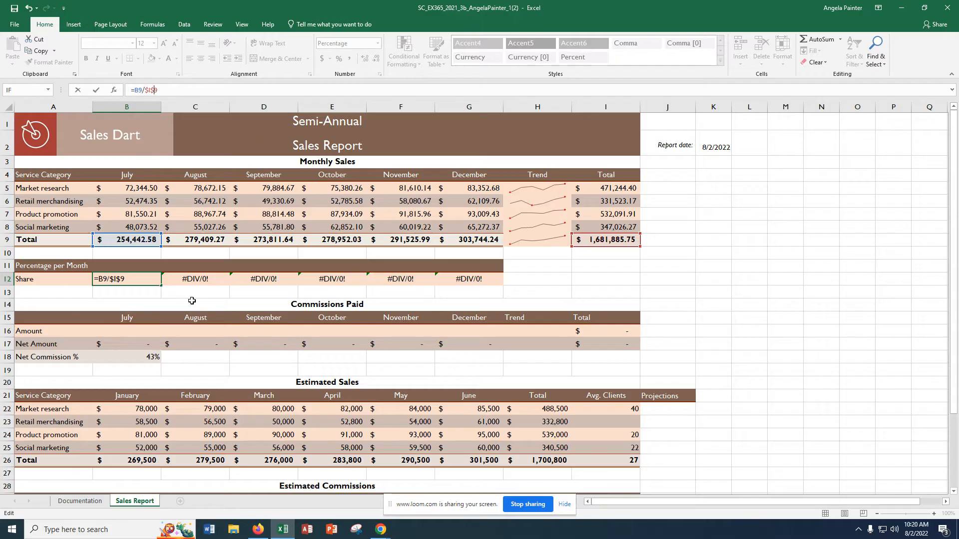
key(Return)
click(158, 282)
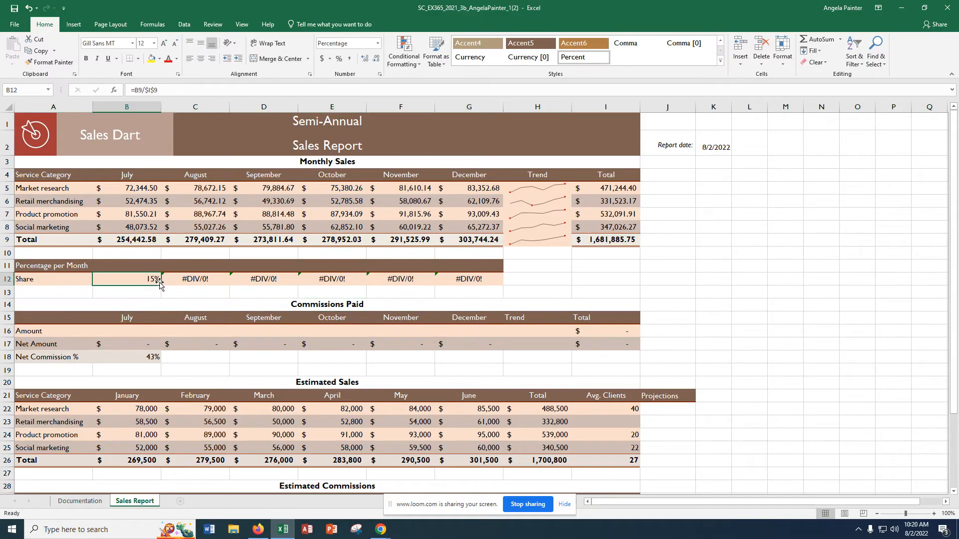
drag(162, 285, 502, 287)
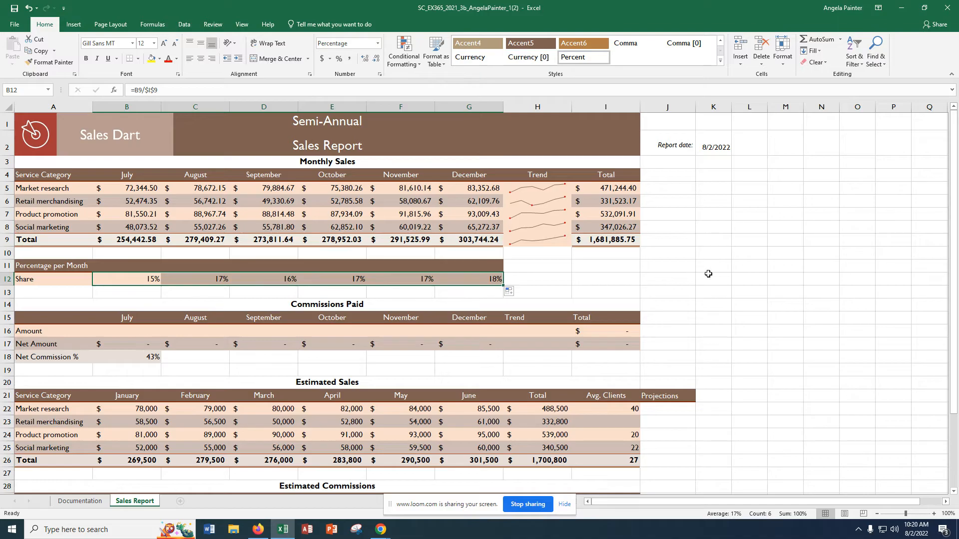
click(132, 275)
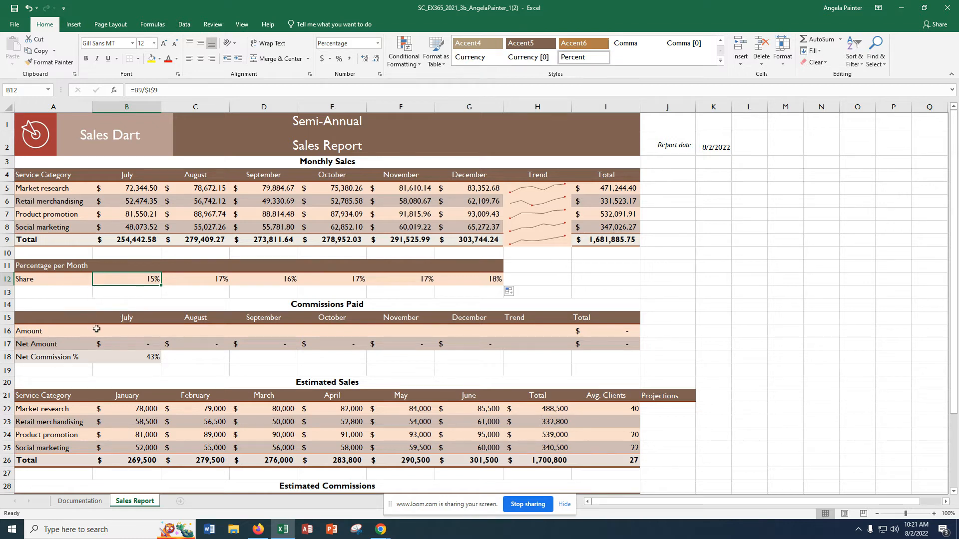
Step: Enter =IF(B9>=275000, B9*0.26, B9*0.17) in B16 as the July commission amount and fill it across C16:G16
click(126, 332)
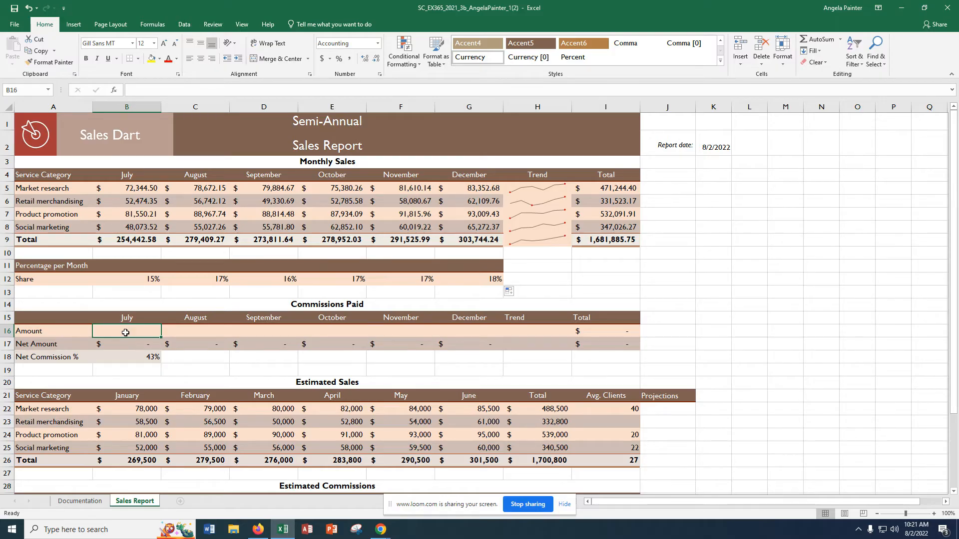
text(=)
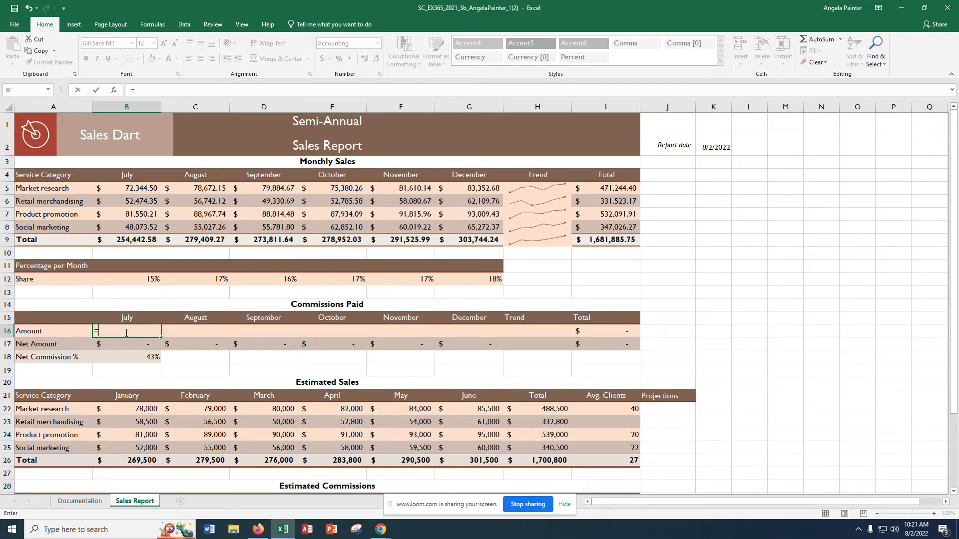
text(IF)
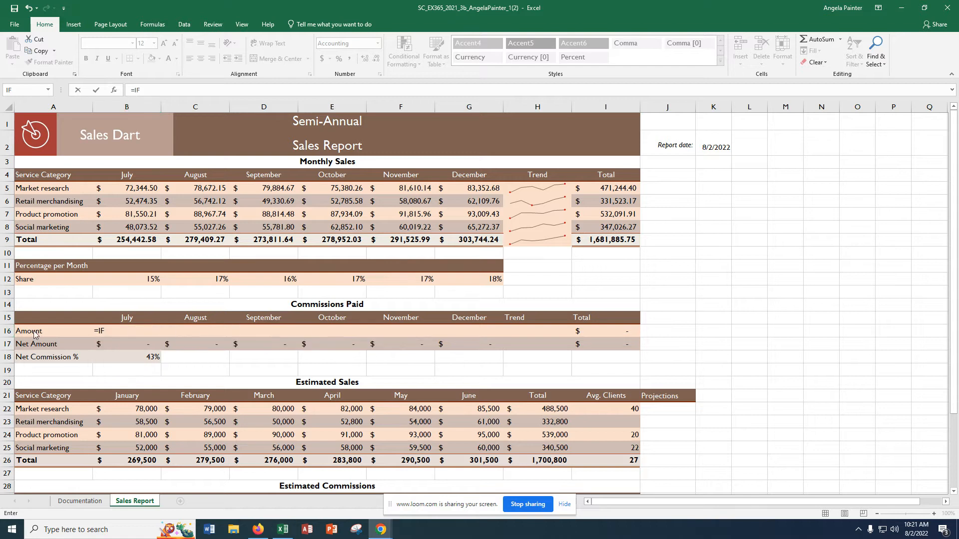
click(109, 328)
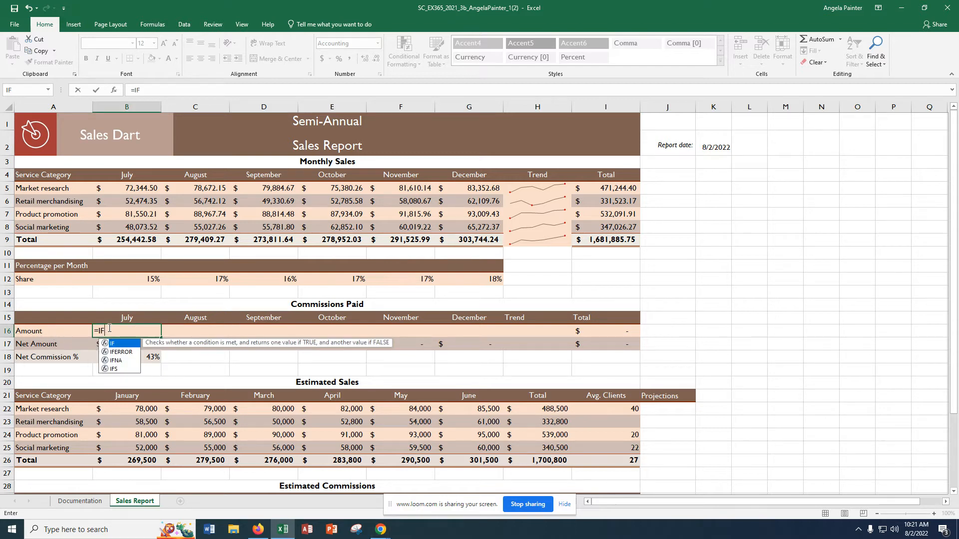
text(()
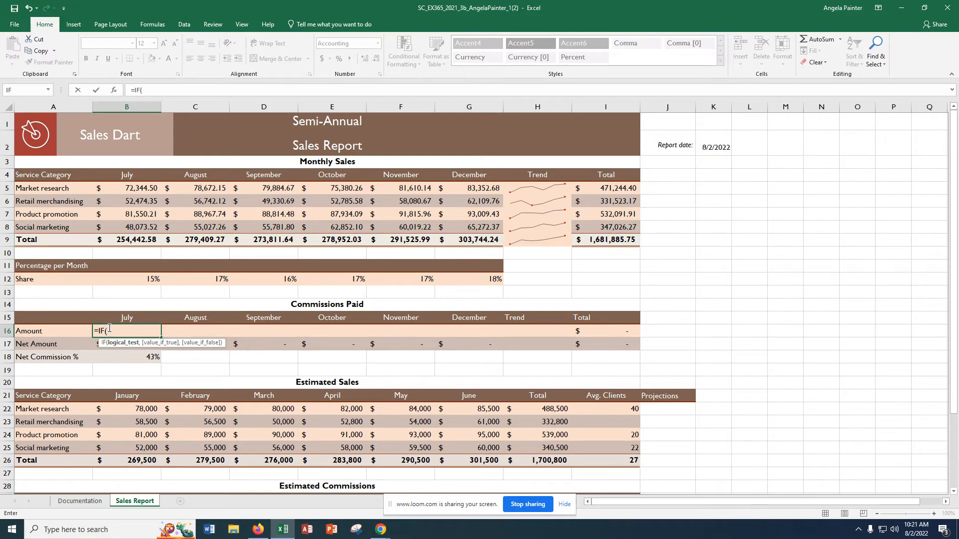
text(b9)
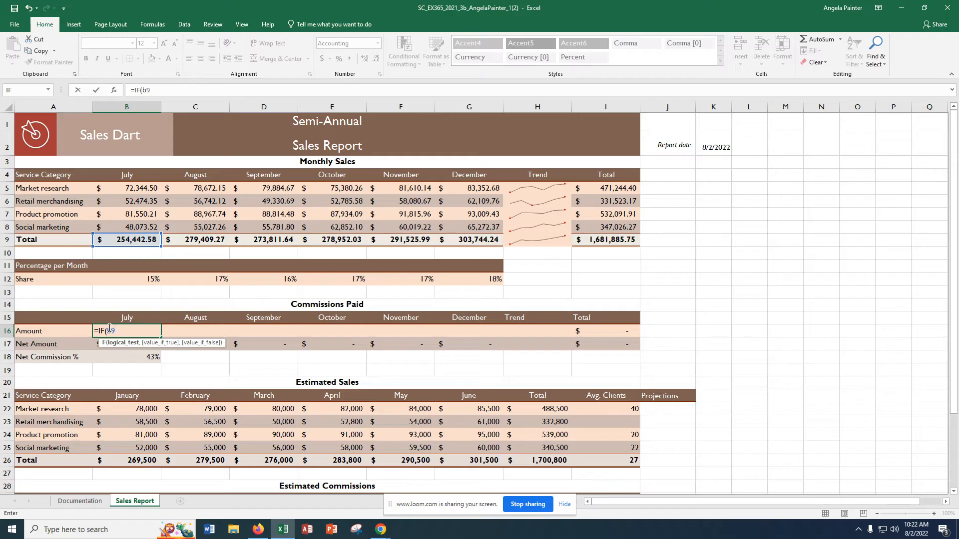
text(>=275000,)
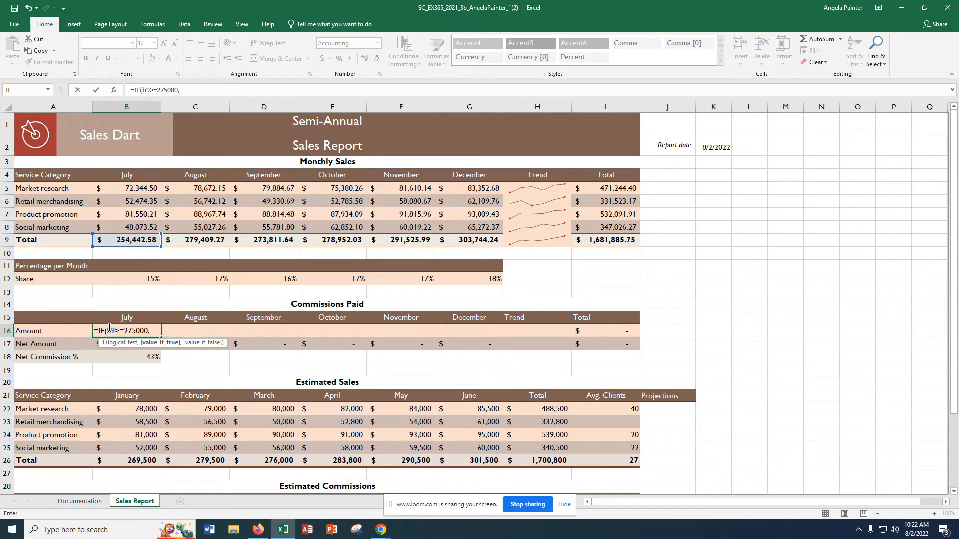
text(b9)
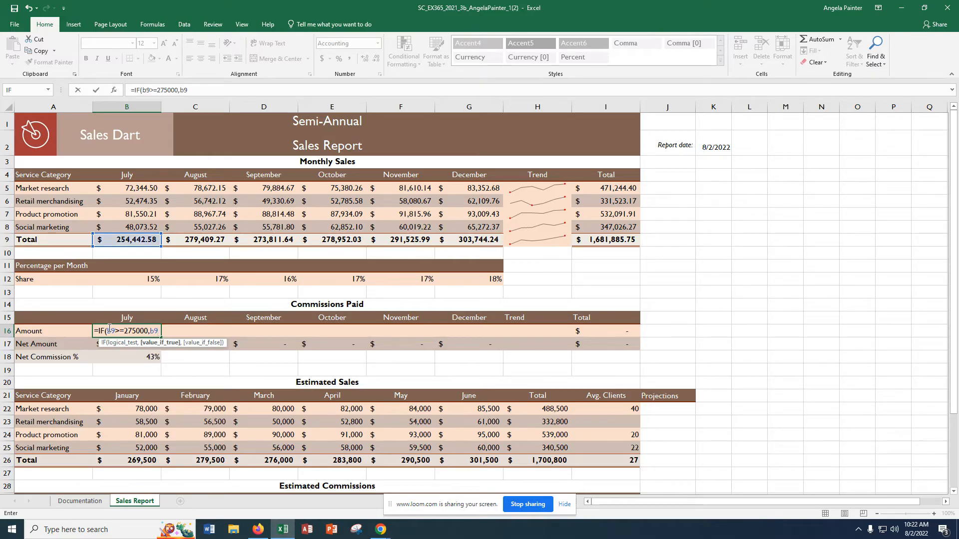
text(*0.26)
text(, b)
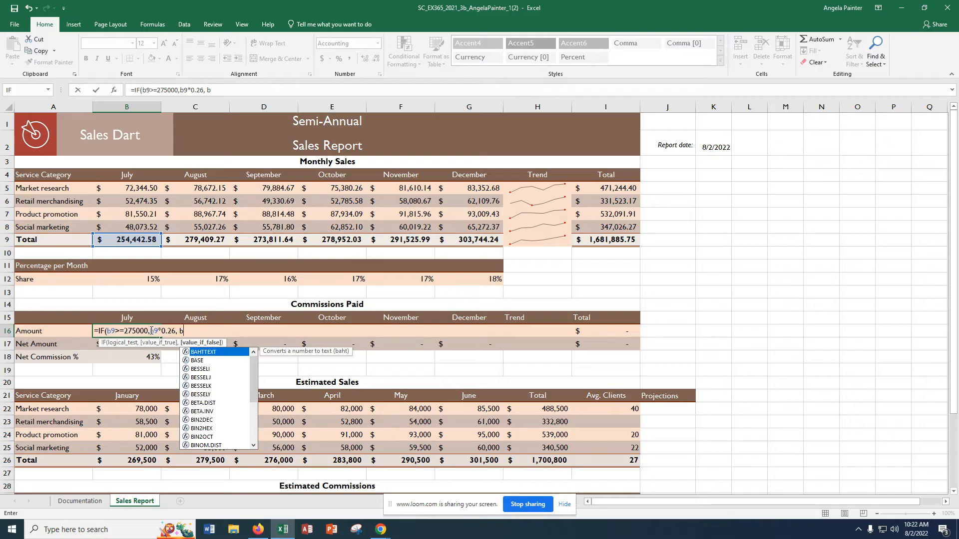
click(151, 331)
text(b)
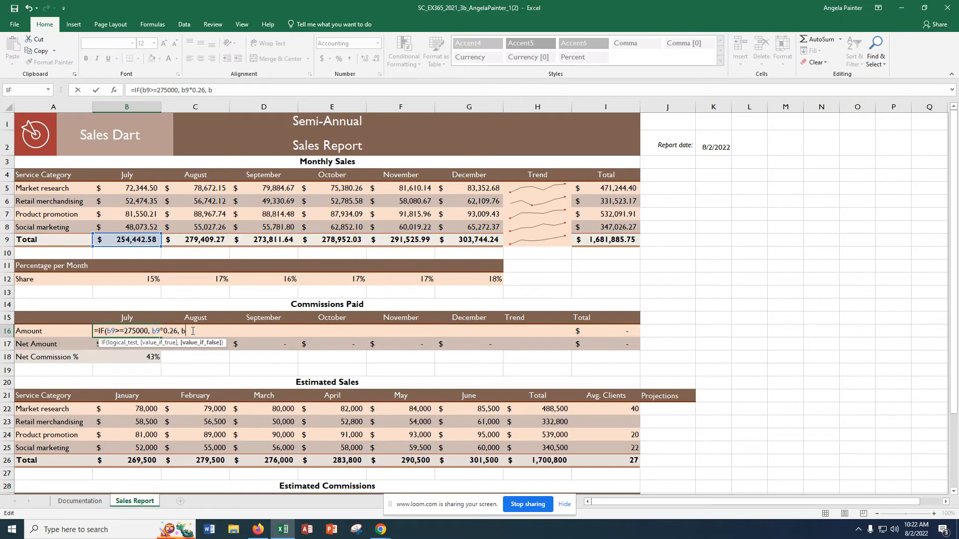
text(9*0.17)
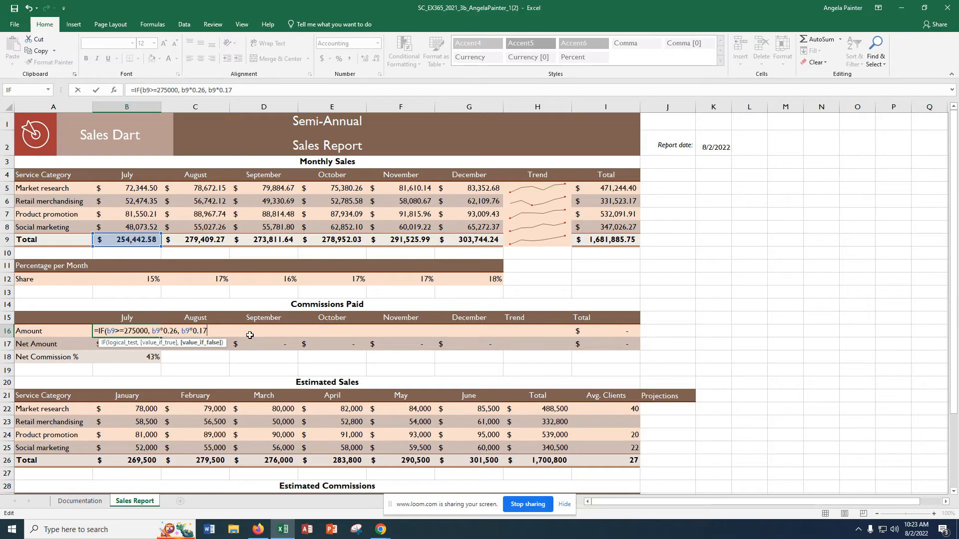
key(ctrl+Return)
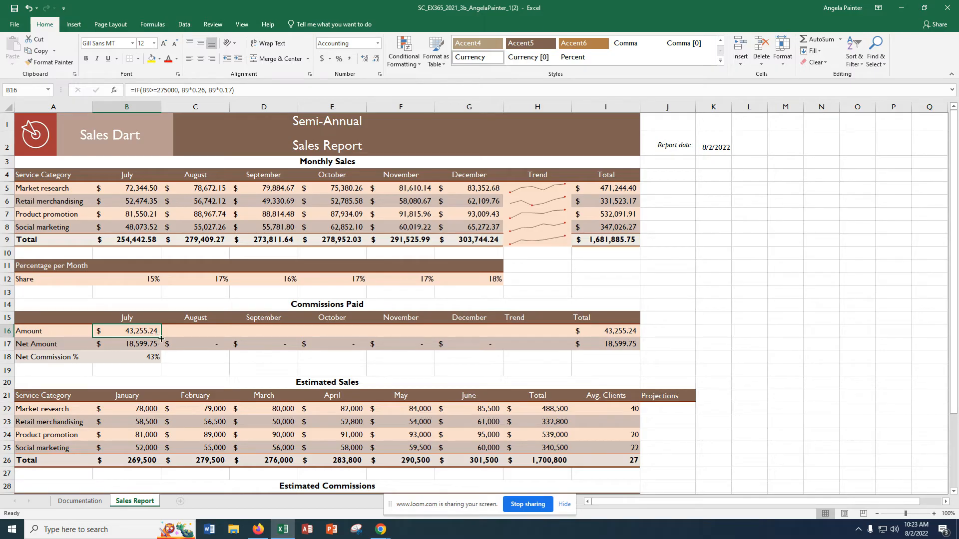
drag(161, 338, 482, 338)
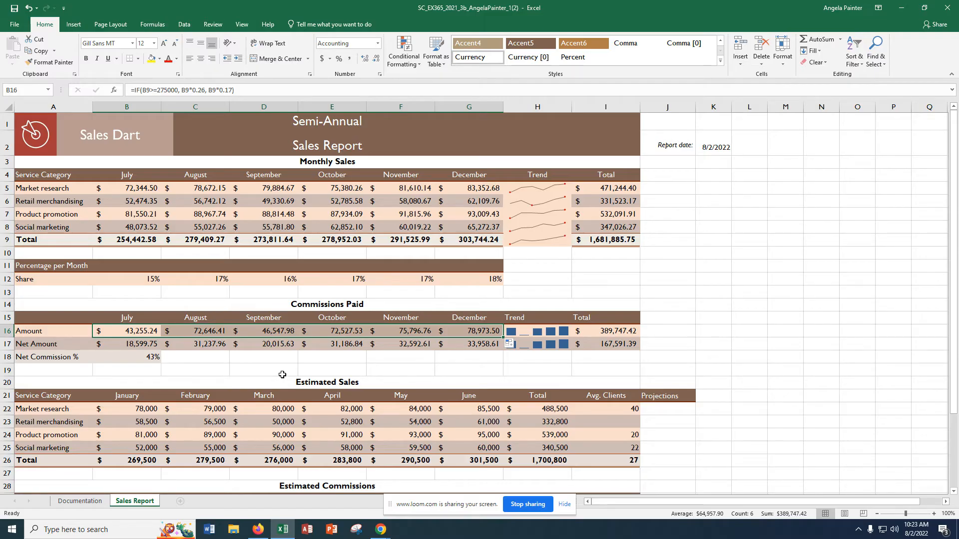
Step: Change the Commissions Paid Trend sparklines in H16:H17 from column to Line type
click(524, 332)
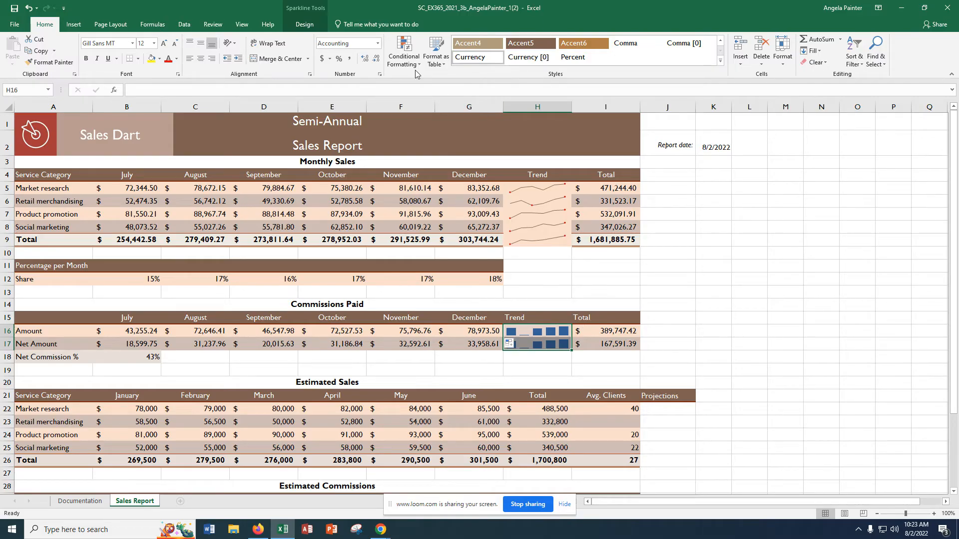
click(305, 25)
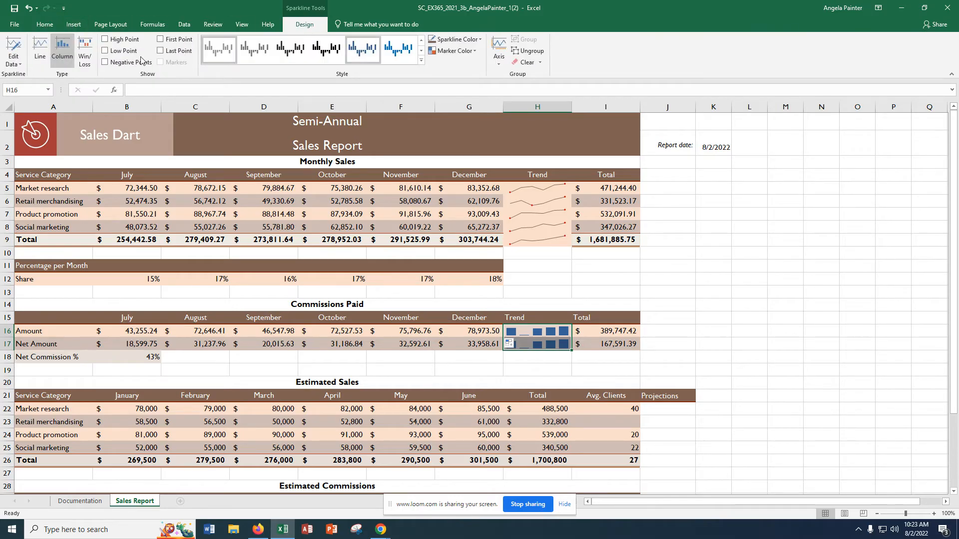
click(38, 65)
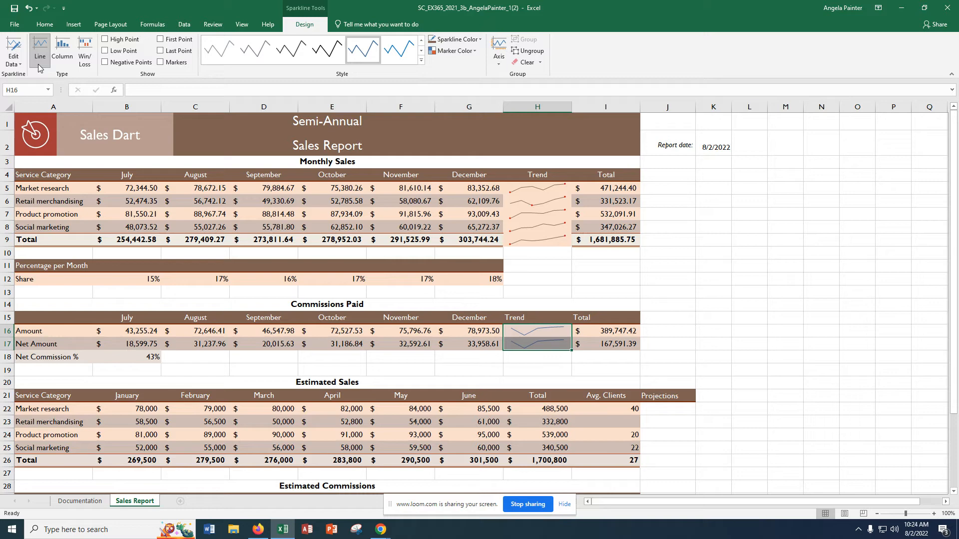
Step: Try the sparkline color Dark Red, Accent 1, Darker 50% on the Trend sparklines in H16:H17
click(460, 43)
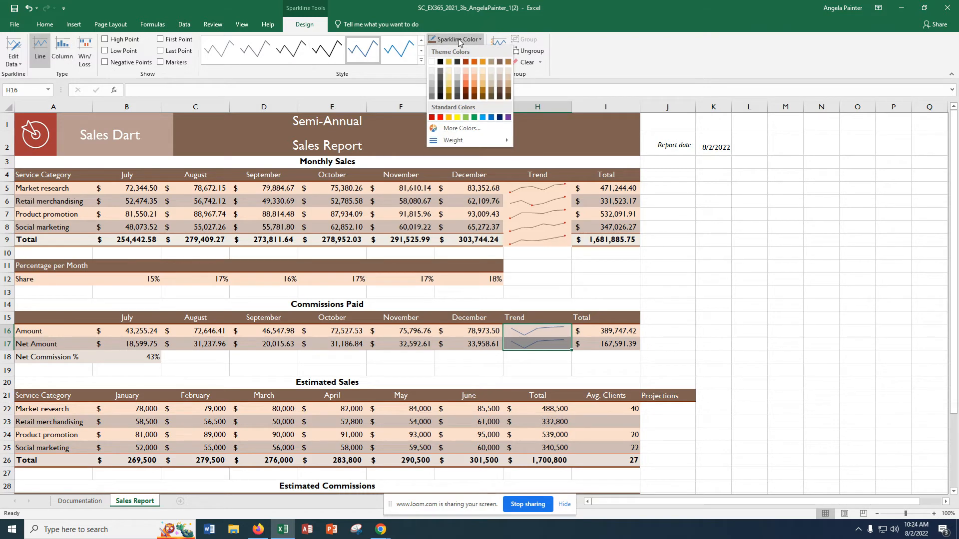
click(467, 98)
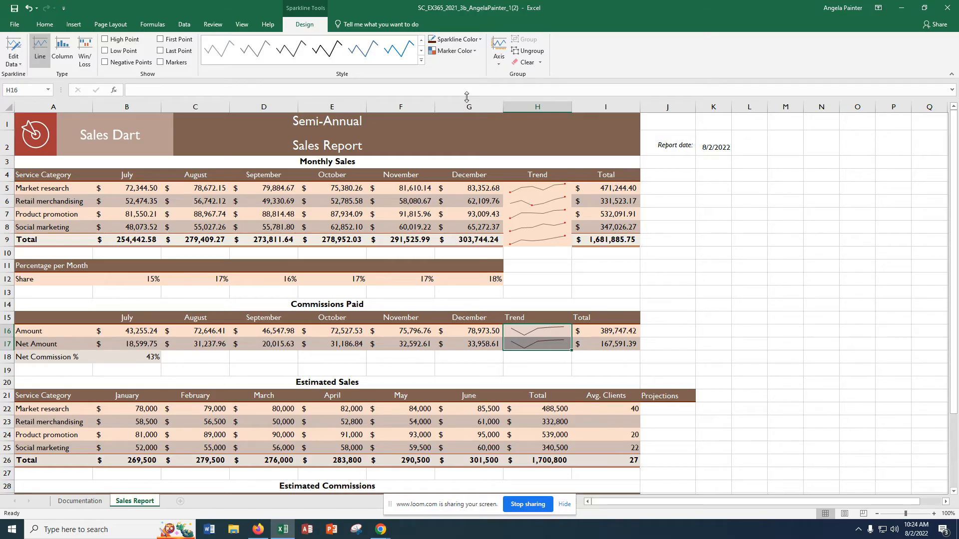
click(685, 294)
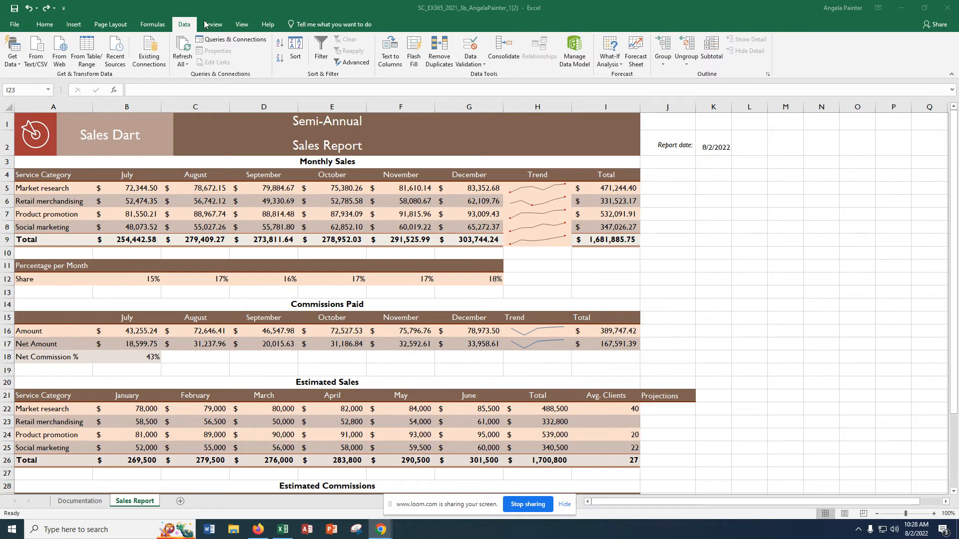
Step: Try a Goal Seek that sets cell I27 to 35 by changing cell I23
click(604, 64)
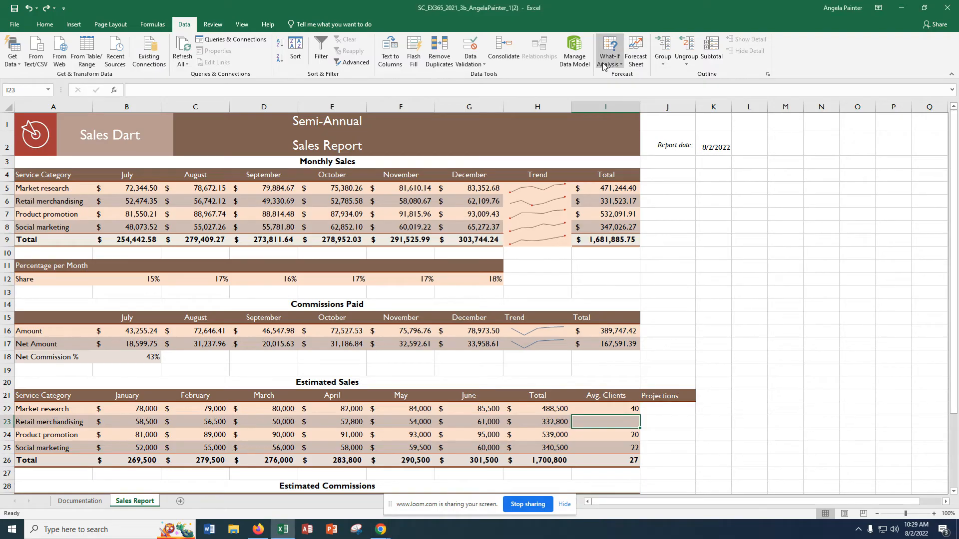
click(611, 60)
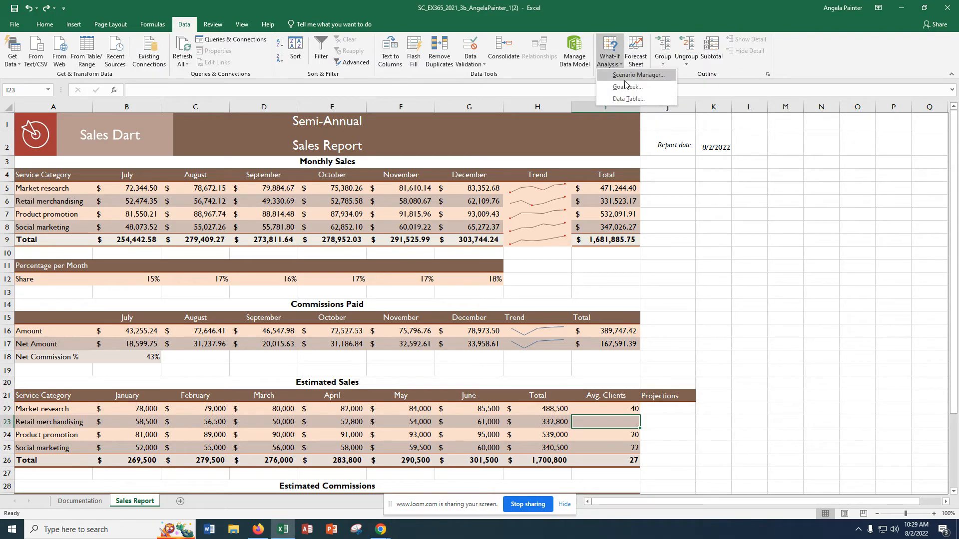
click(630, 88)
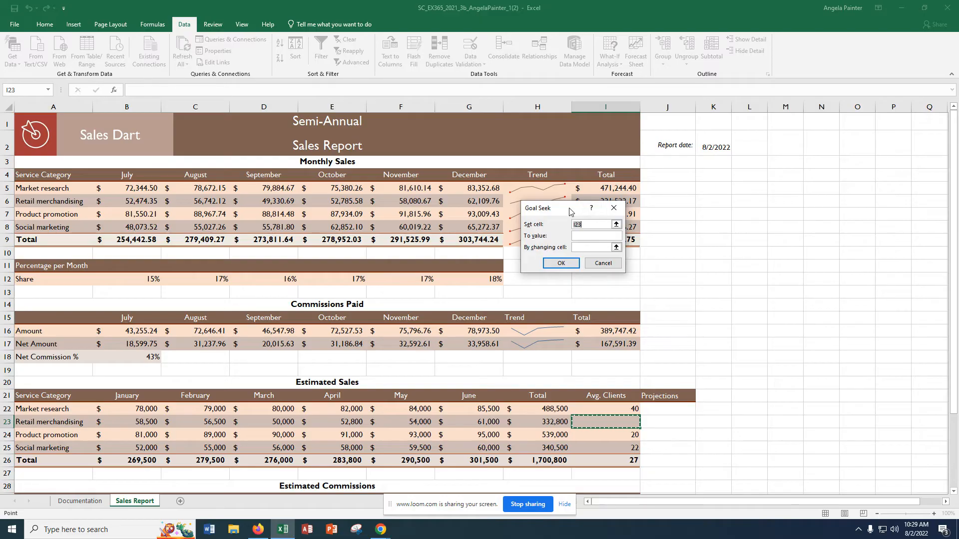
drag(570, 210, 749, 366)
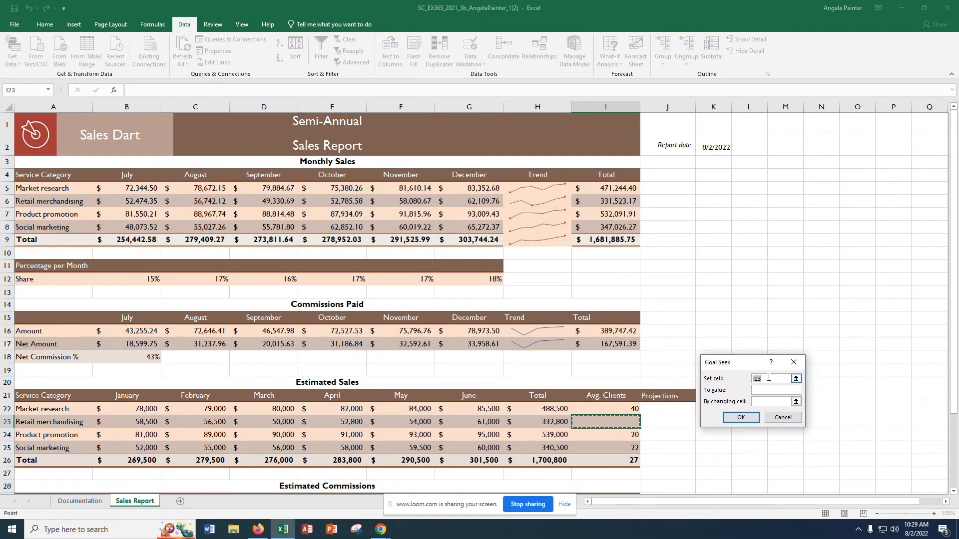
click(768, 377)
key(BackSpace)
text(i27)
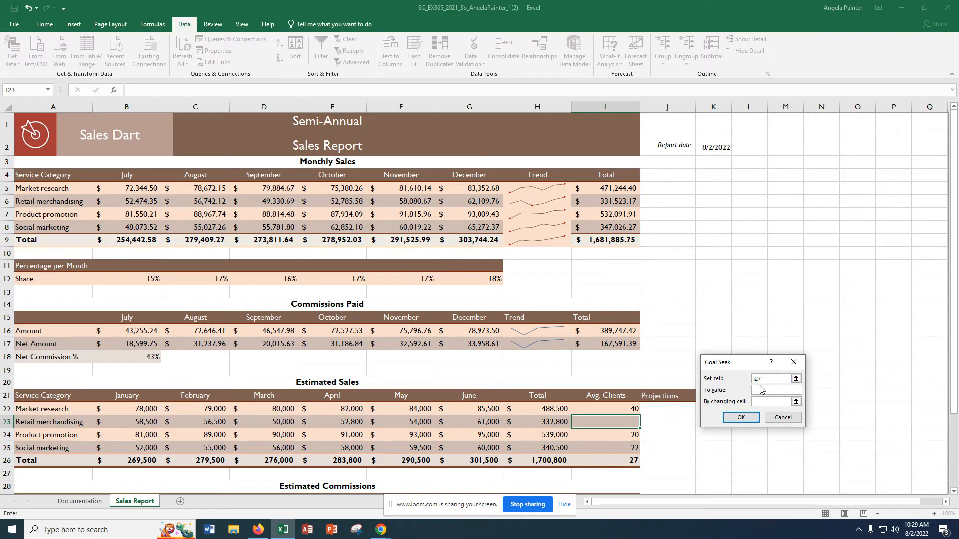
click(761, 389)
click(771, 402)
click(740, 418)
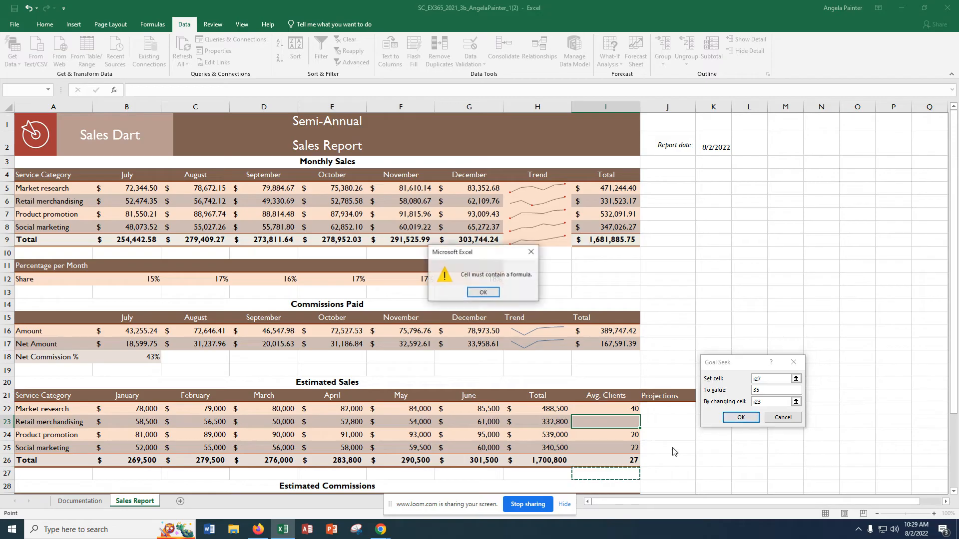
click(483, 292)
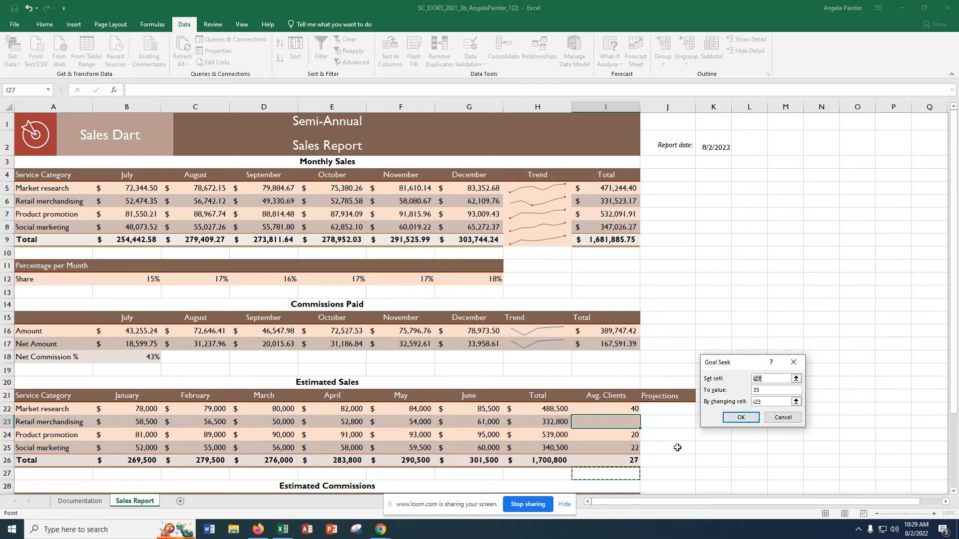
click(784, 418)
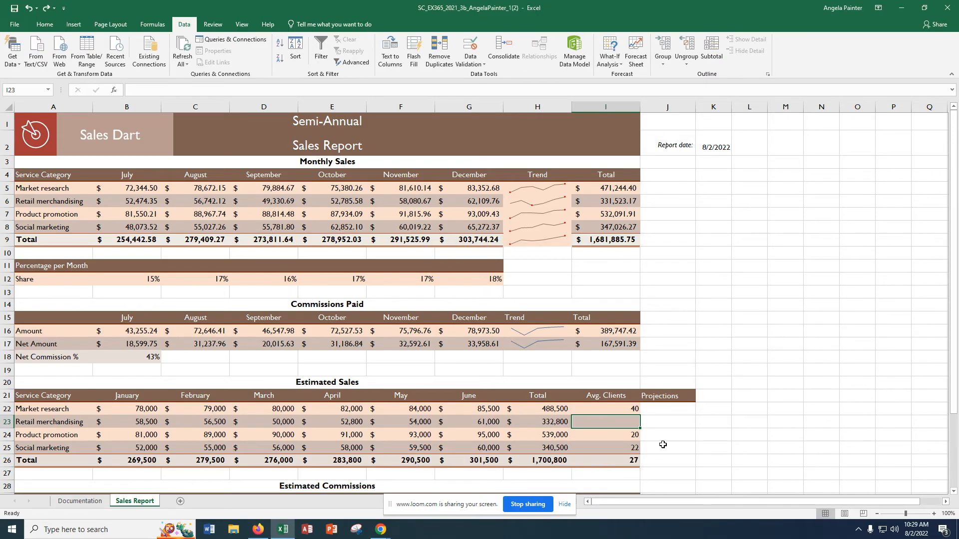
Step: Run Goal Seek to set the average clients in cell I26 to 35 by changing cell I23, and keep the solution
click(619, 460)
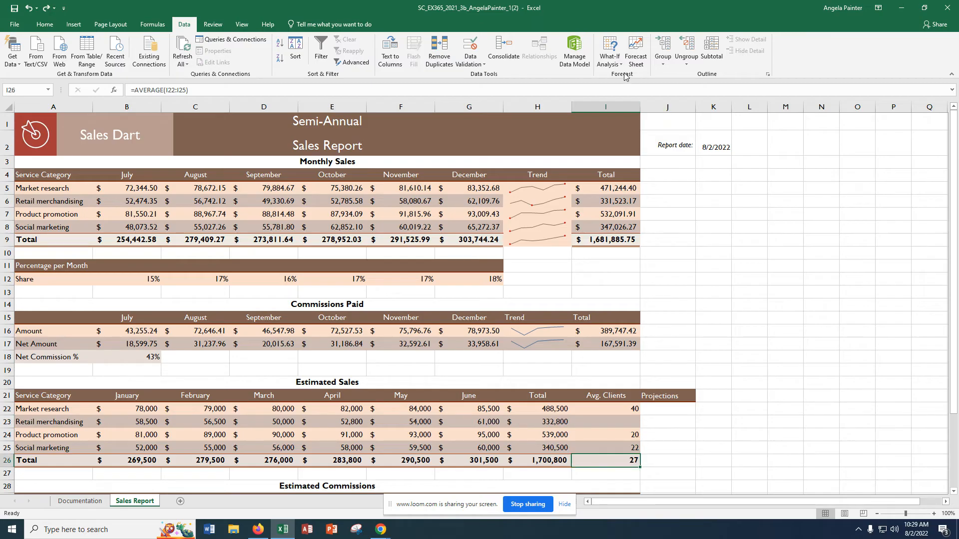
click(613, 64)
click(625, 89)
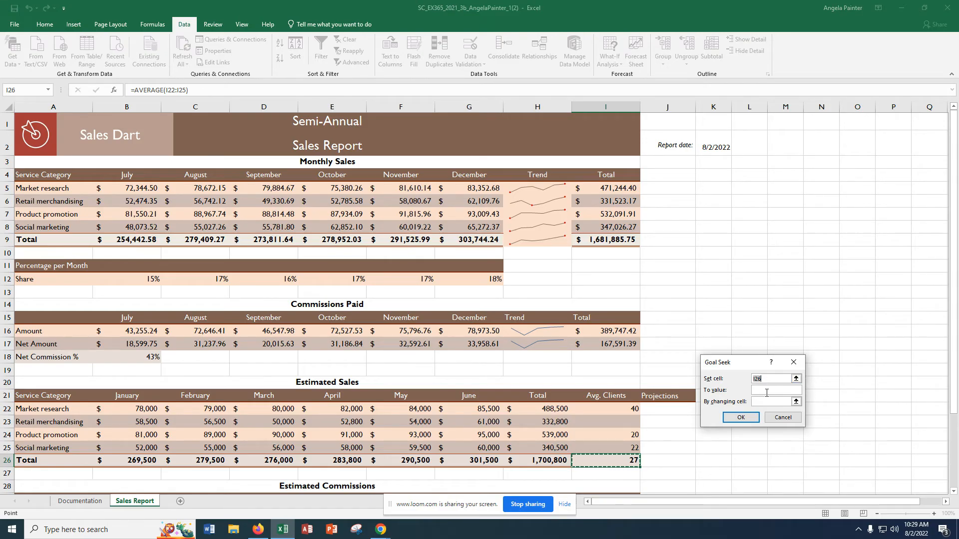
click(767, 393)
click(769, 400)
text(i23)
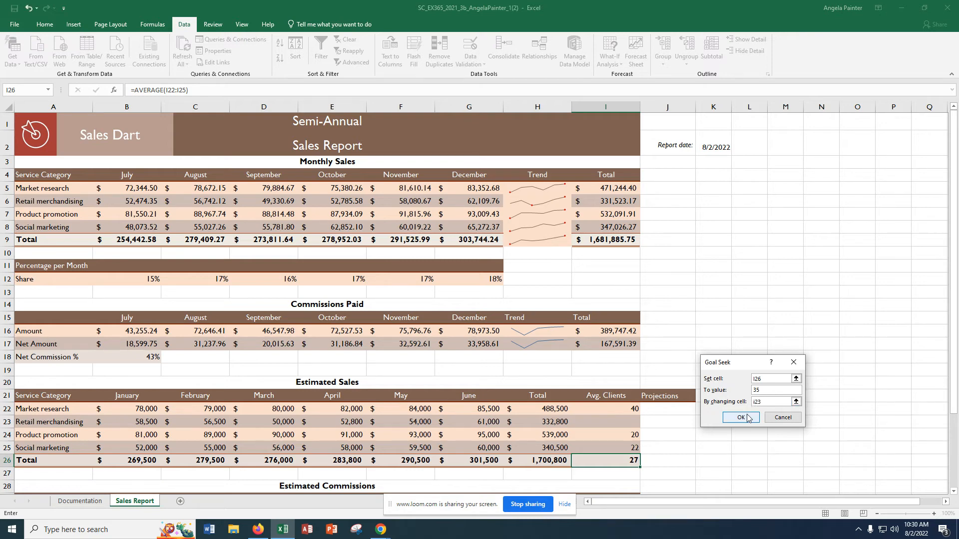
click(750, 418)
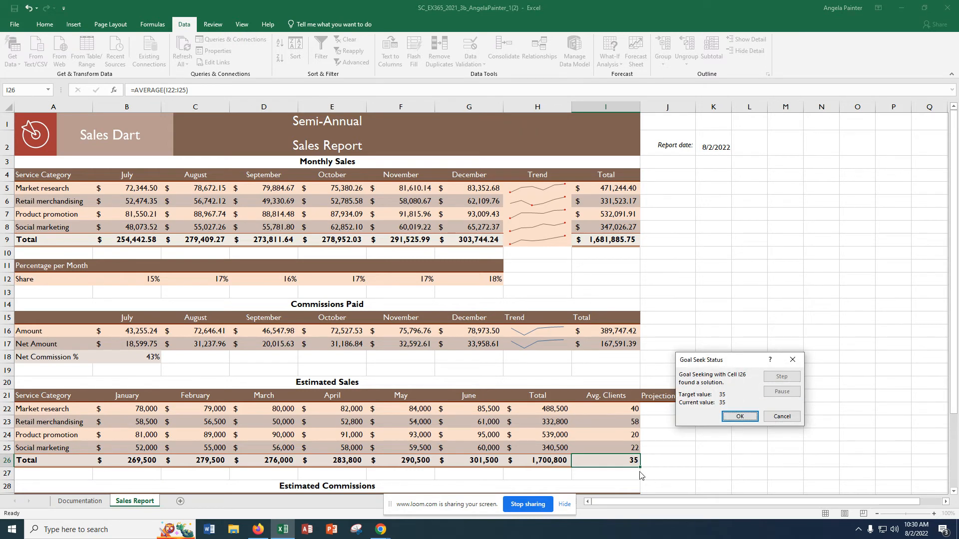
click(735, 419)
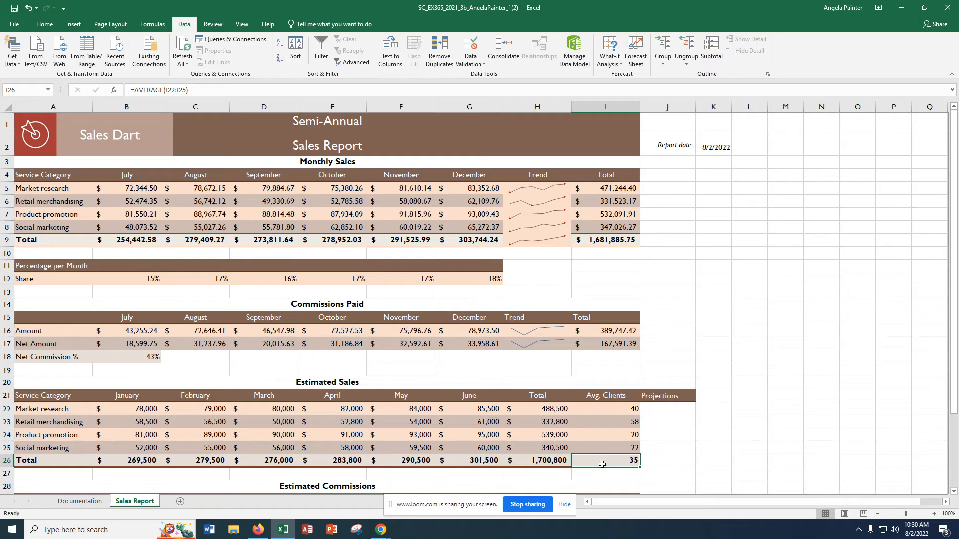
Step: Check the Avg. Clients values in I22:I25 and the average formula in I26
click(610, 410)
click(612, 423)
click(613, 434)
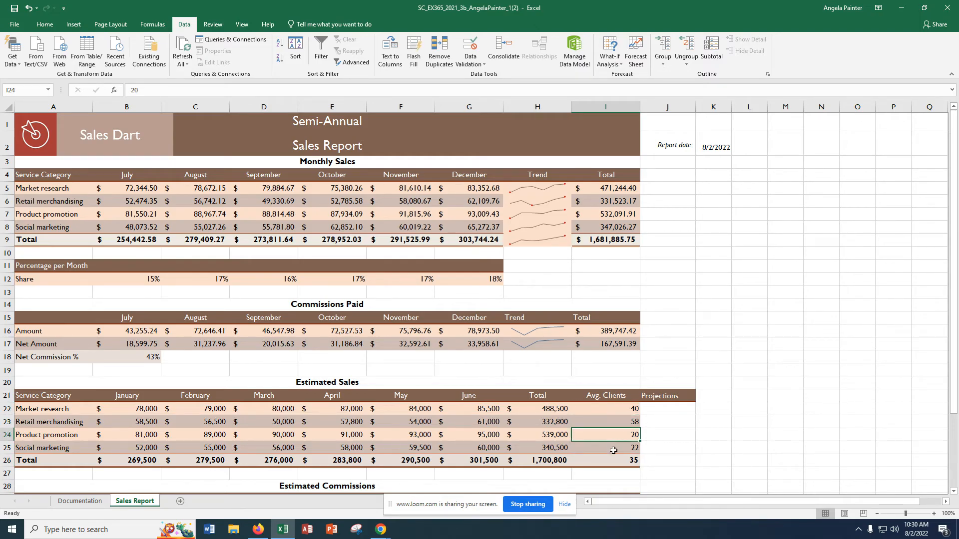
click(614, 448)
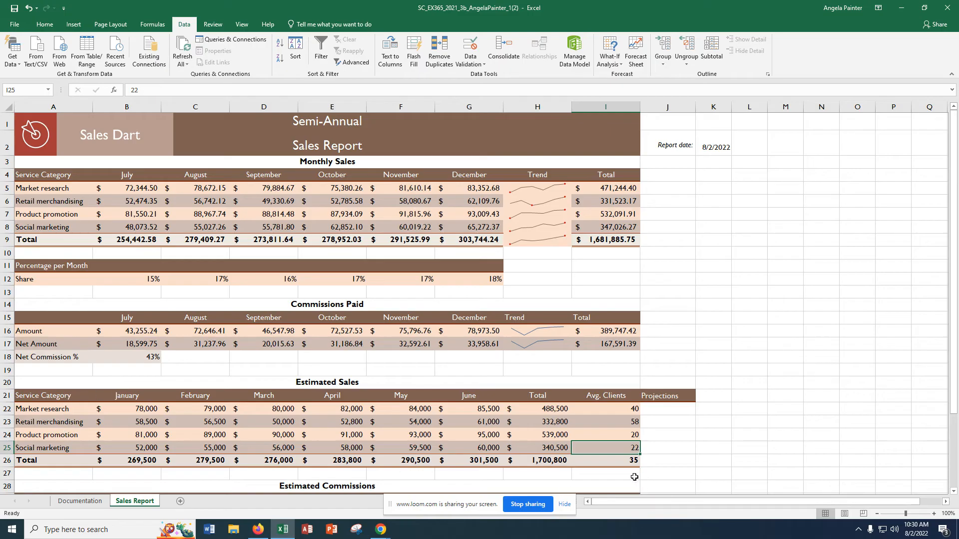
click(626, 463)
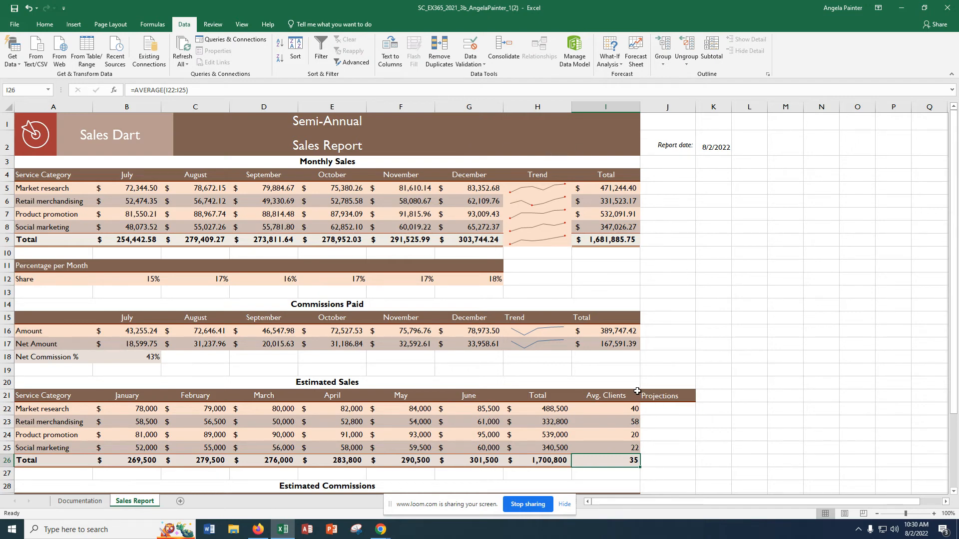
Step: Merge and center the Projections heading across the range J21:J26
click(667, 397)
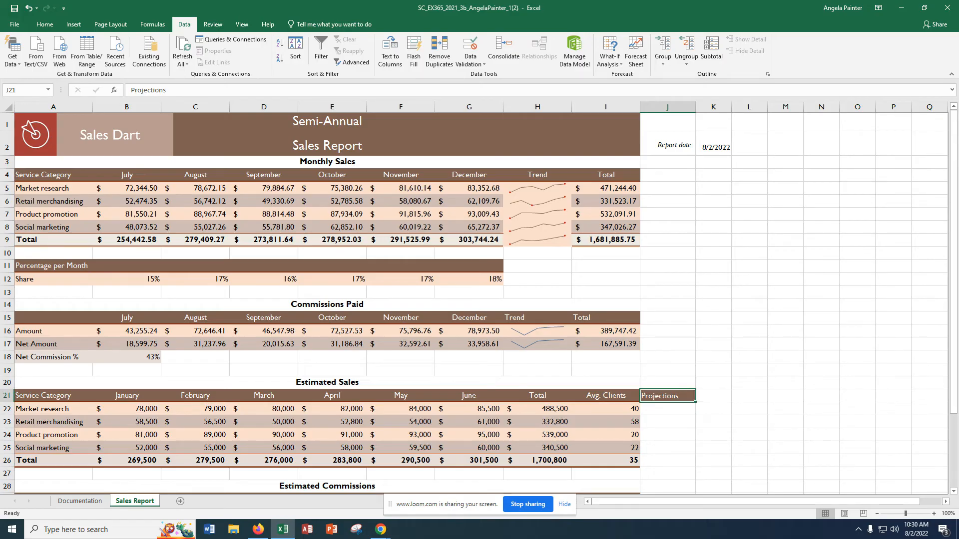
click(657, 397)
drag(688, 398, 686, 458)
click(44, 25)
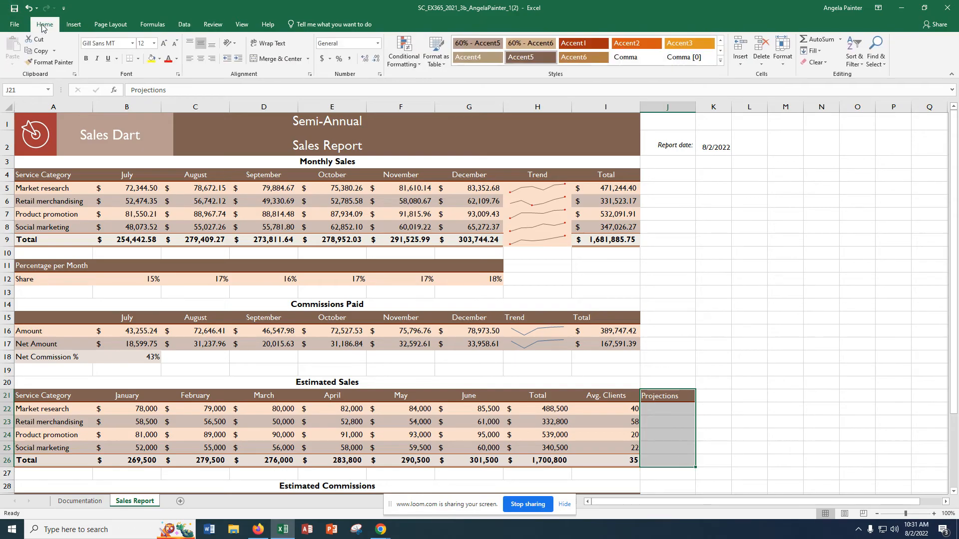
click(283, 61)
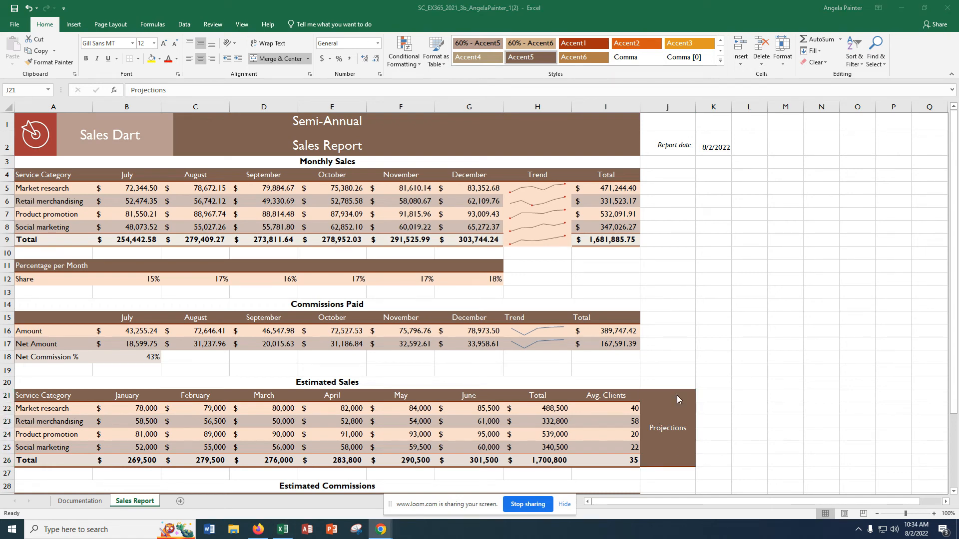
Step: Rotate the text of the merged Projections cell down
click(677, 398)
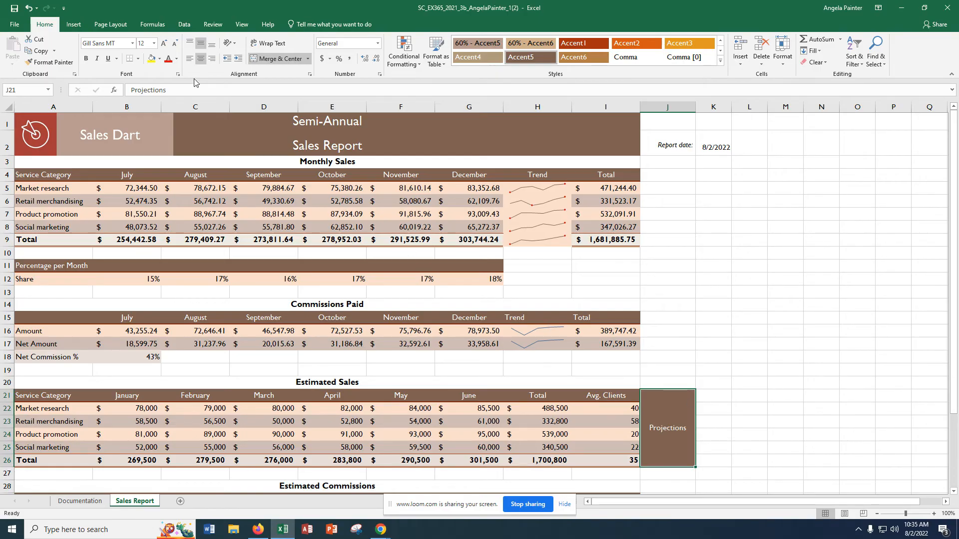
click(230, 43)
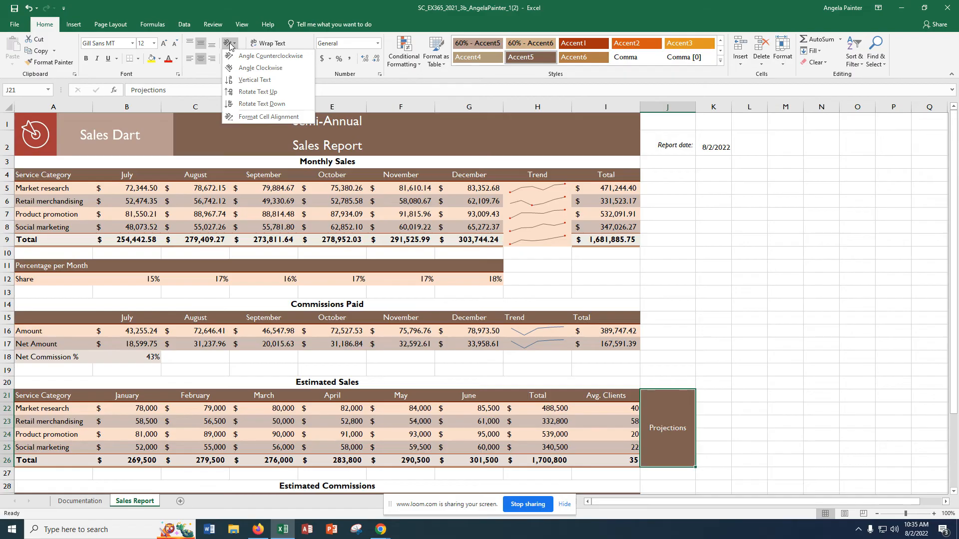
click(251, 104)
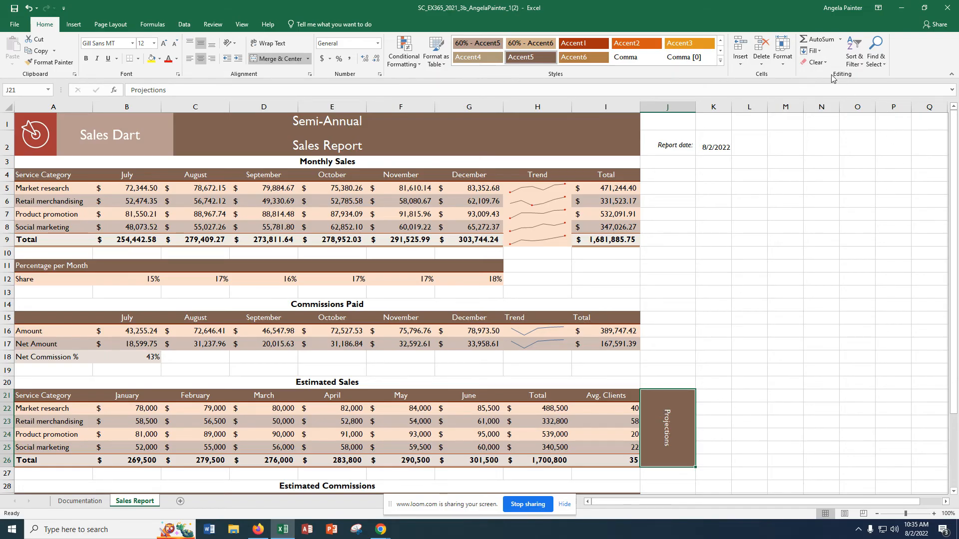
Step: Narrow column J by entering a smaller column width
click(783, 55)
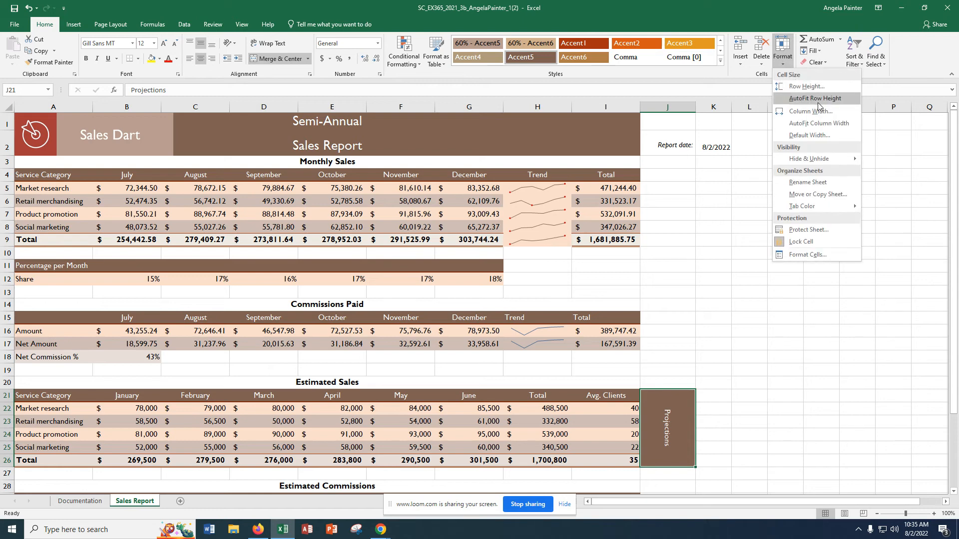
click(819, 114)
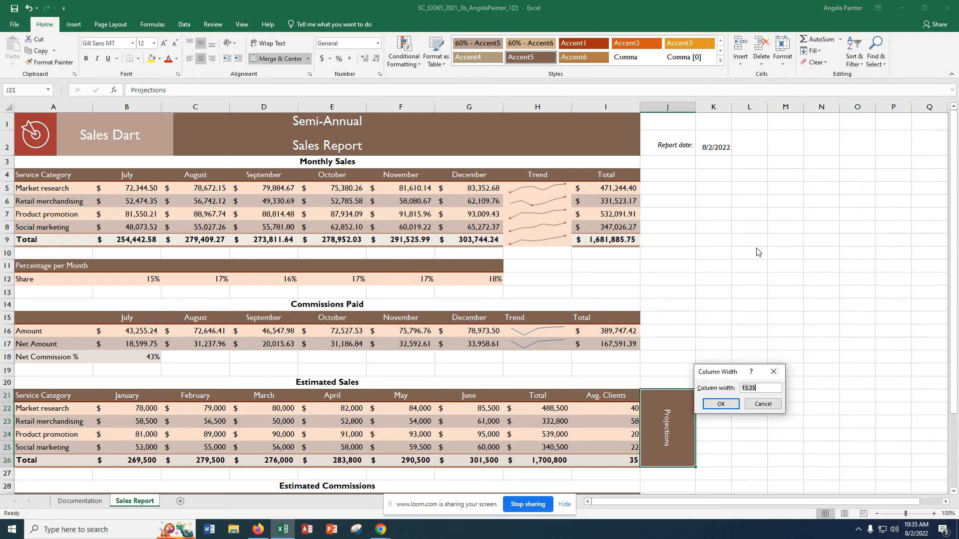
text(13.25)
click(725, 403)
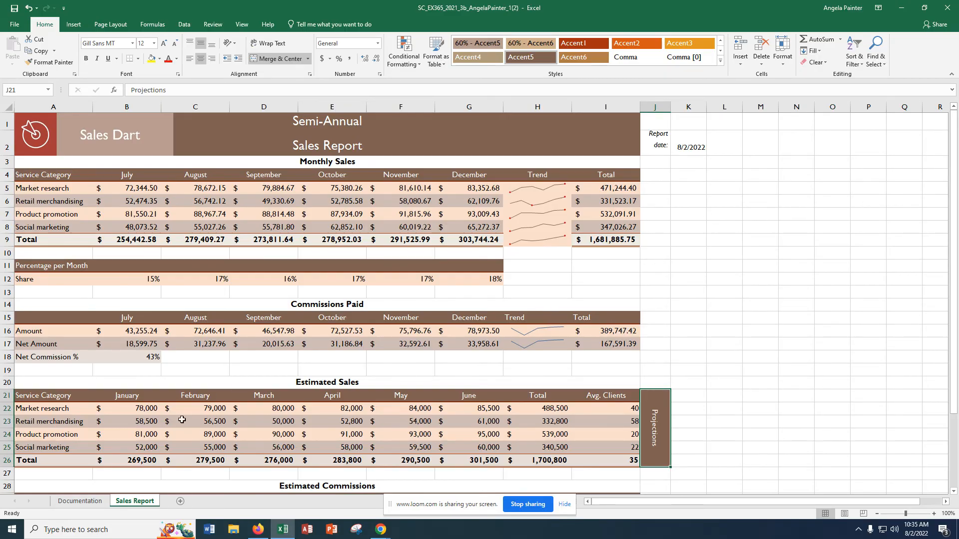
Step: Delete the blank row 32 above Net Commission % in the Estimated Commissions section
scroll(323, 425, down, 3)
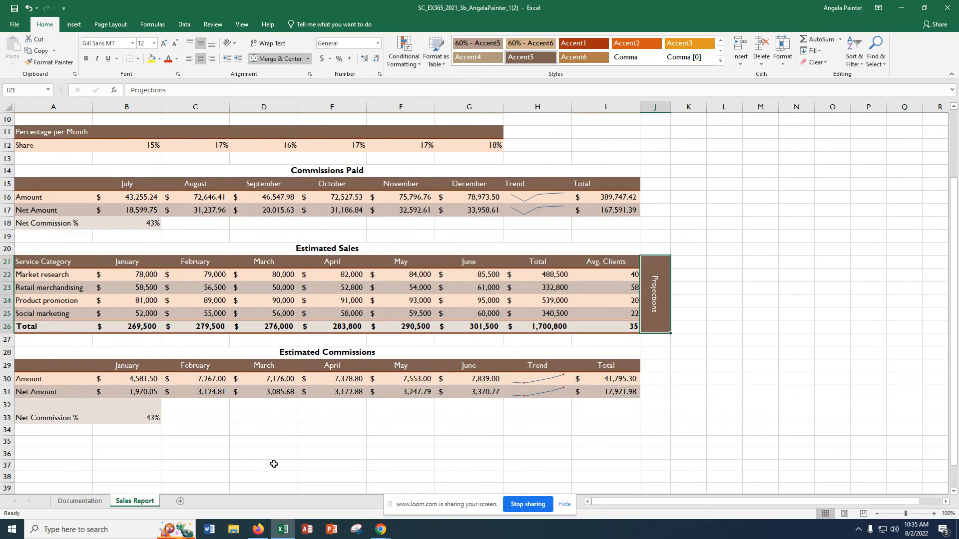
click(6, 405)
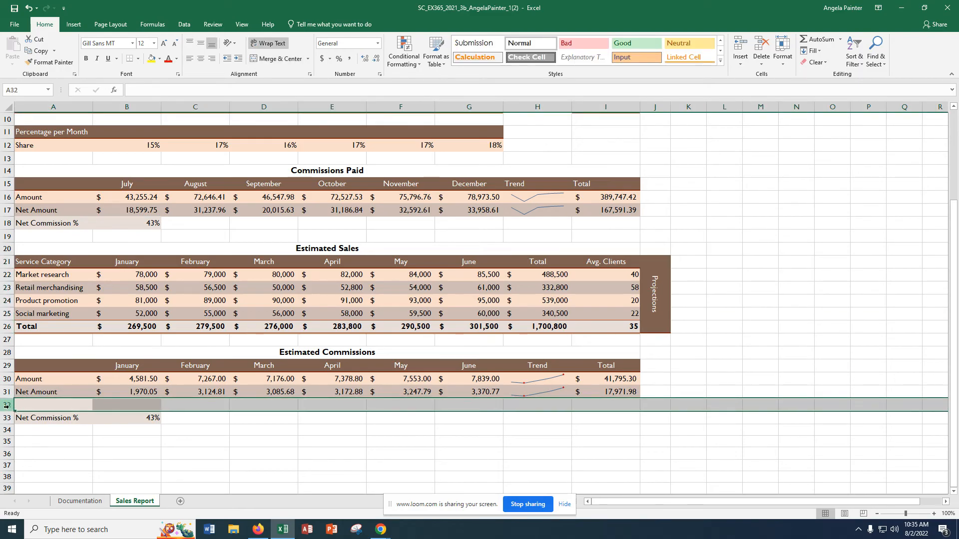
right_click(7, 406)
click(42, 344)
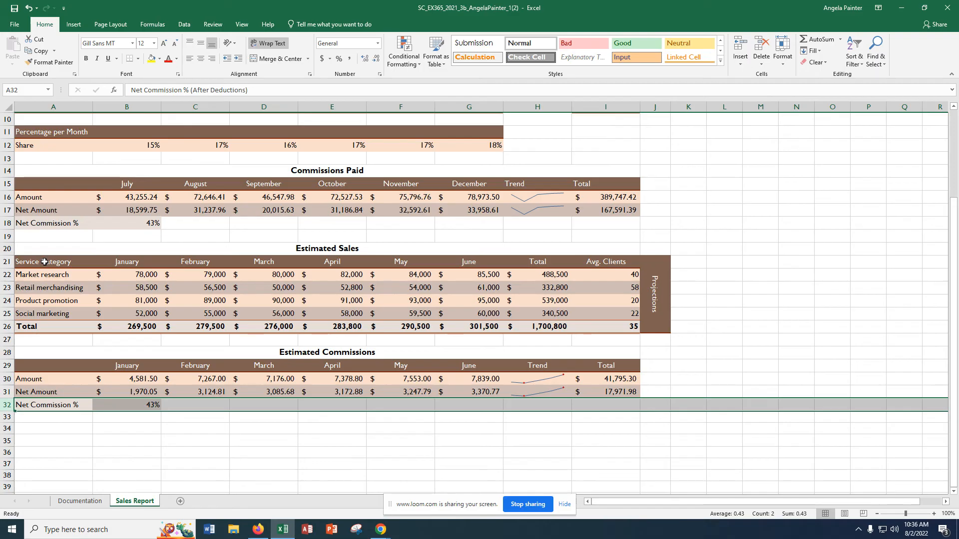
Step: Insert a clustered column chart from the Estimated Sales ranges A21:B25 and G21:G25, and move it beside the Projections cell
drag(44, 262, 138, 319)
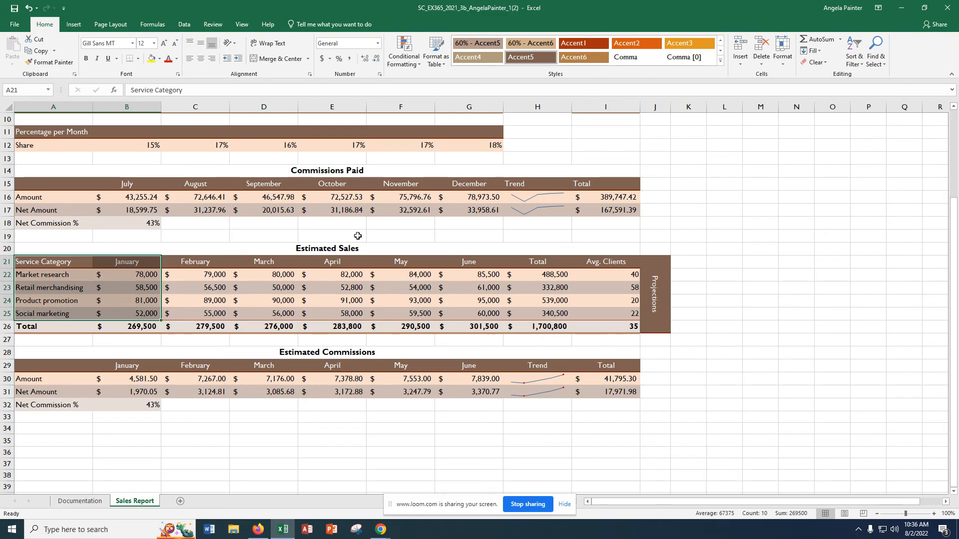
ctrl+click(475, 265)
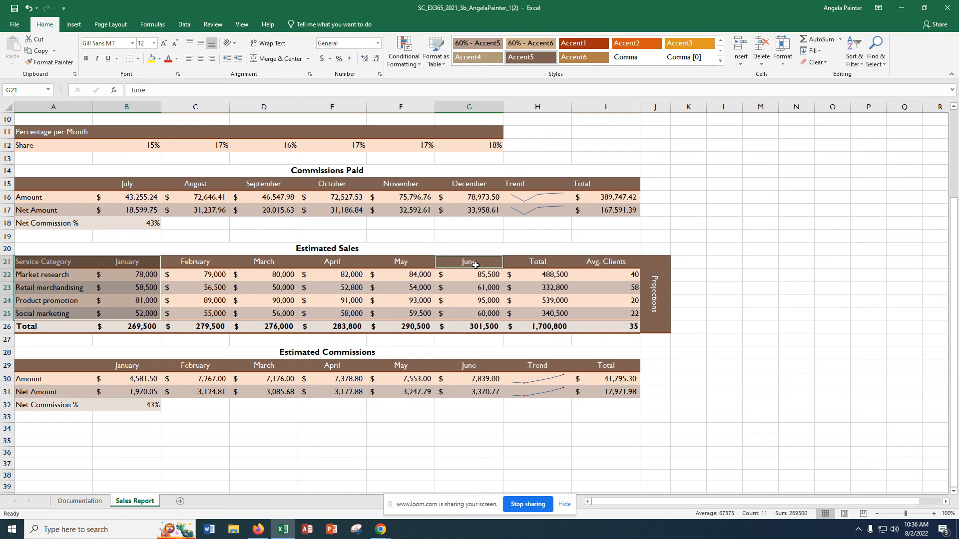
drag(475, 266, 484, 313)
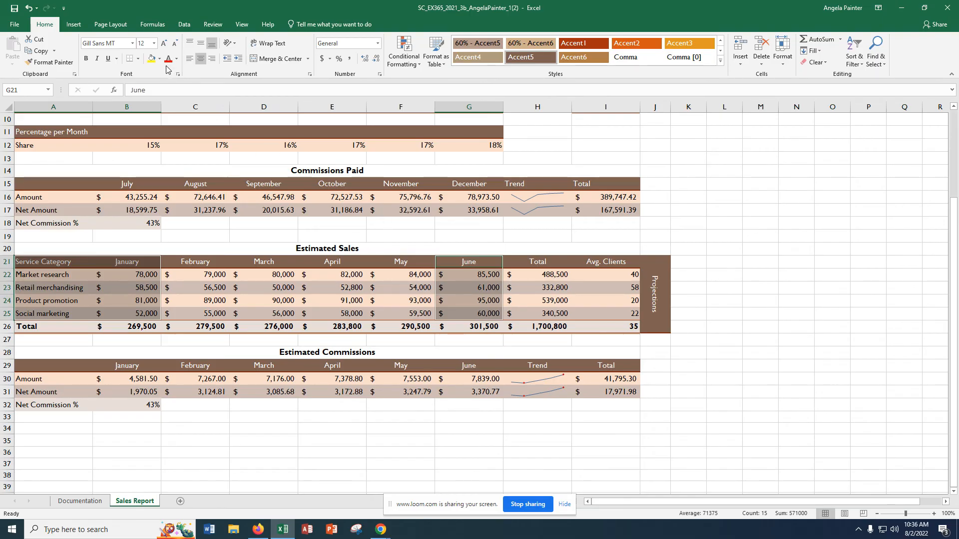
click(75, 24)
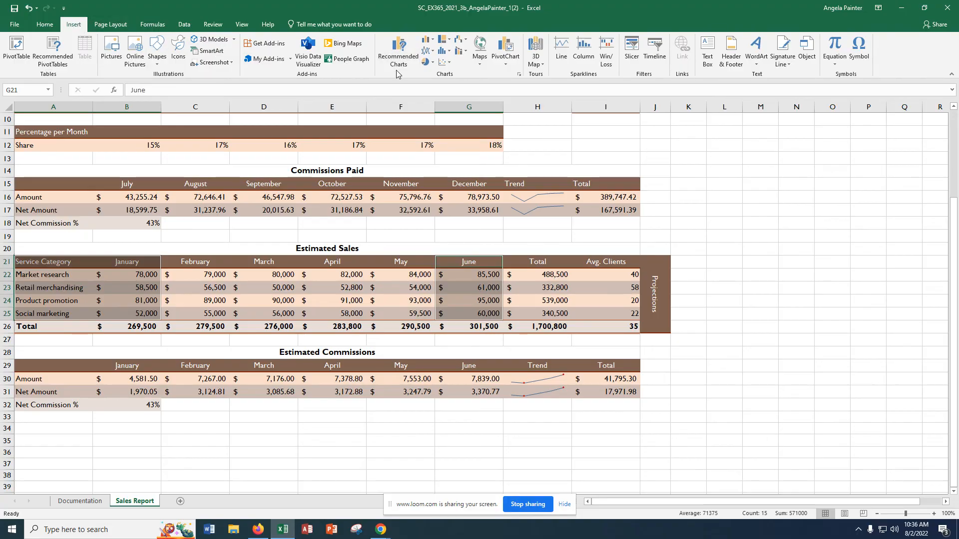
click(519, 78)
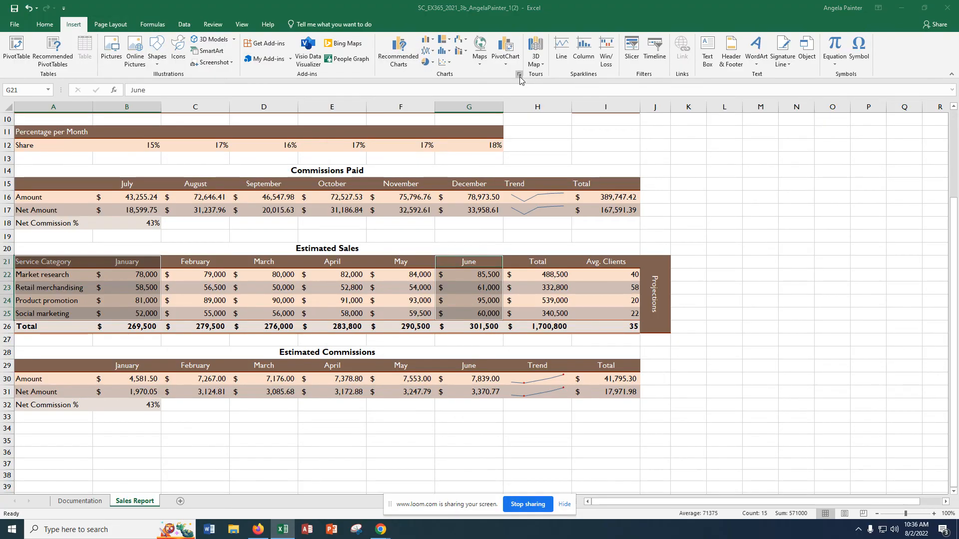
drag(522, 126, 796, 134)
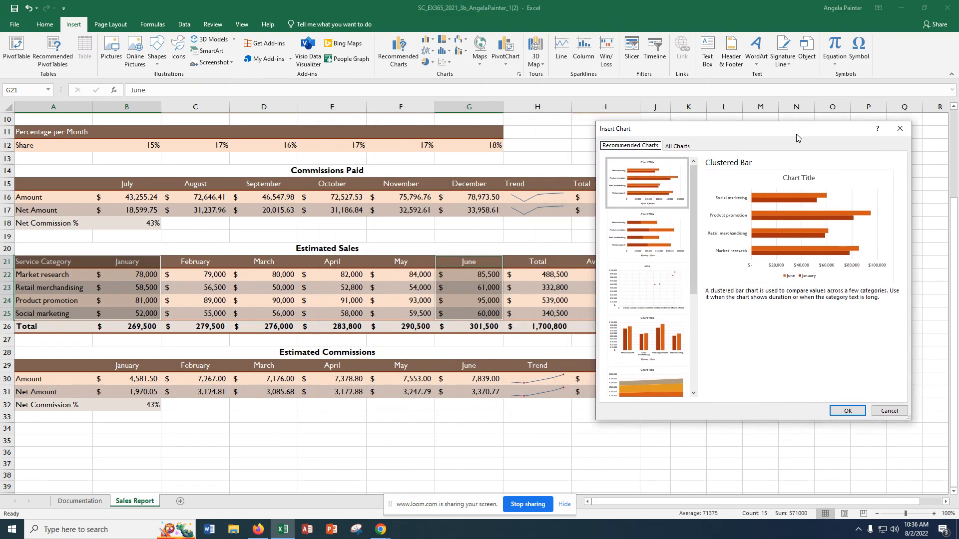
click(678, 144)
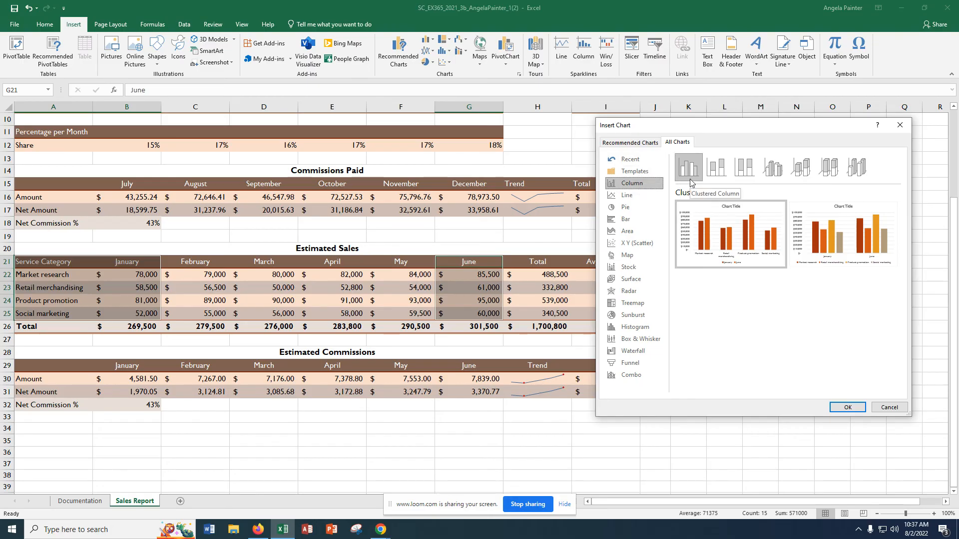
mouse_move(757, 237)
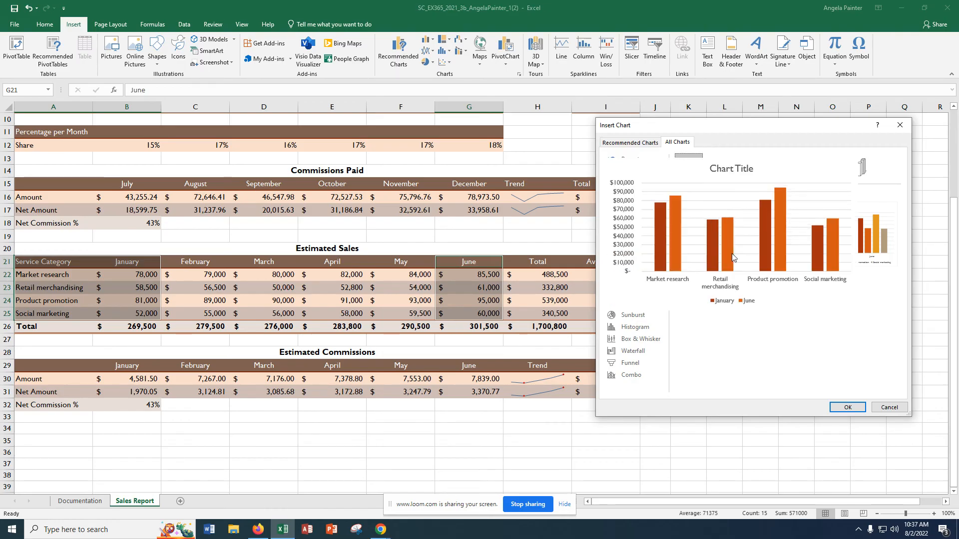
click(841, 409)
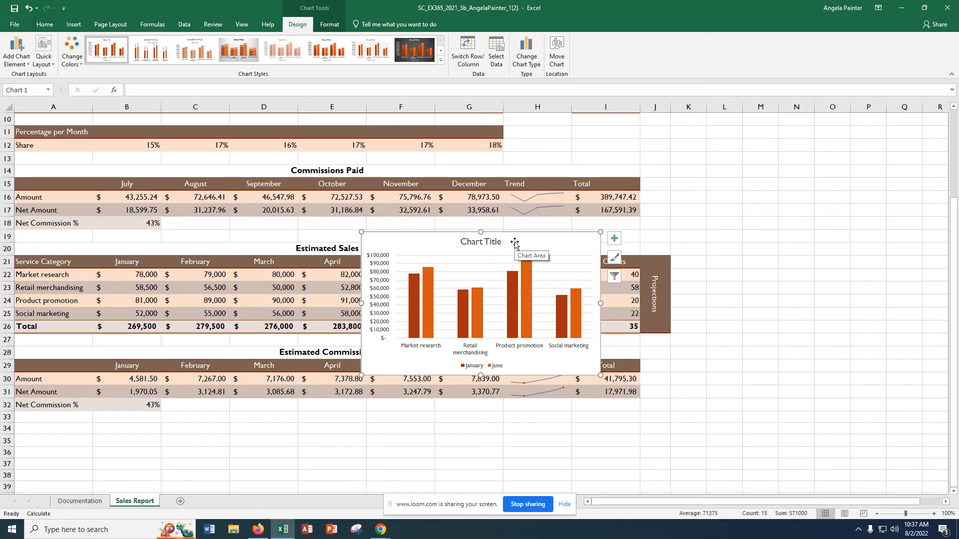
drag(514, 243, 840, 203)
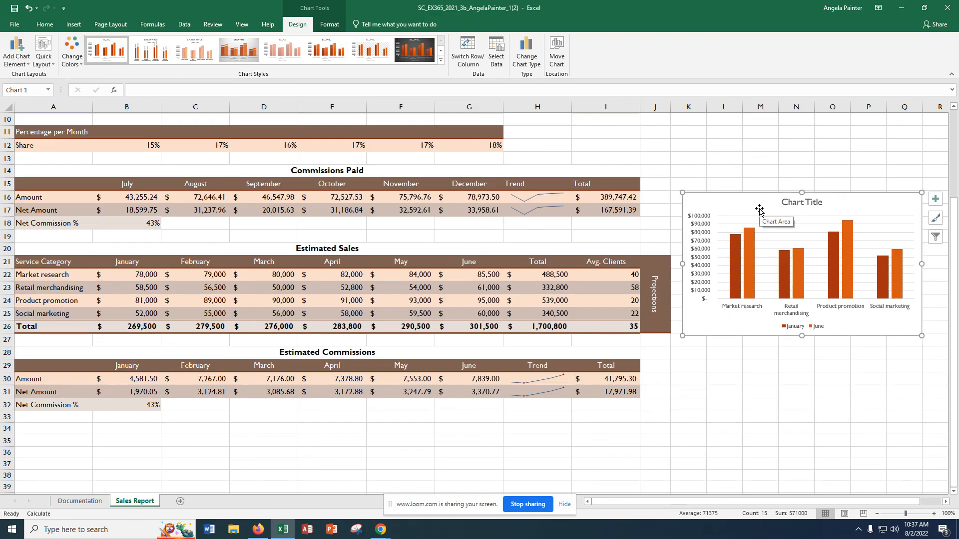
Step: Replace the chart title with "Estimated Sales: Jan and June"
click(791, 202)
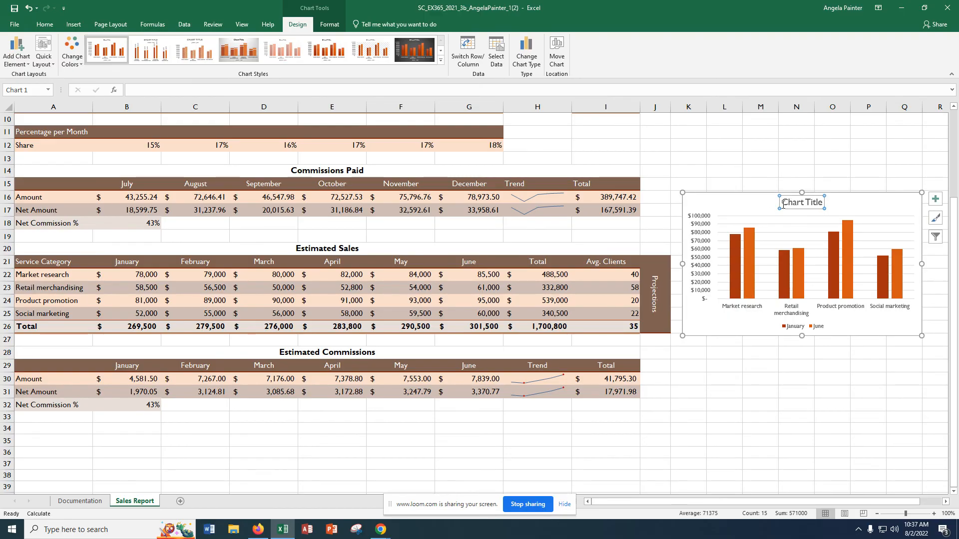
drag(781, 203, 821, 202)
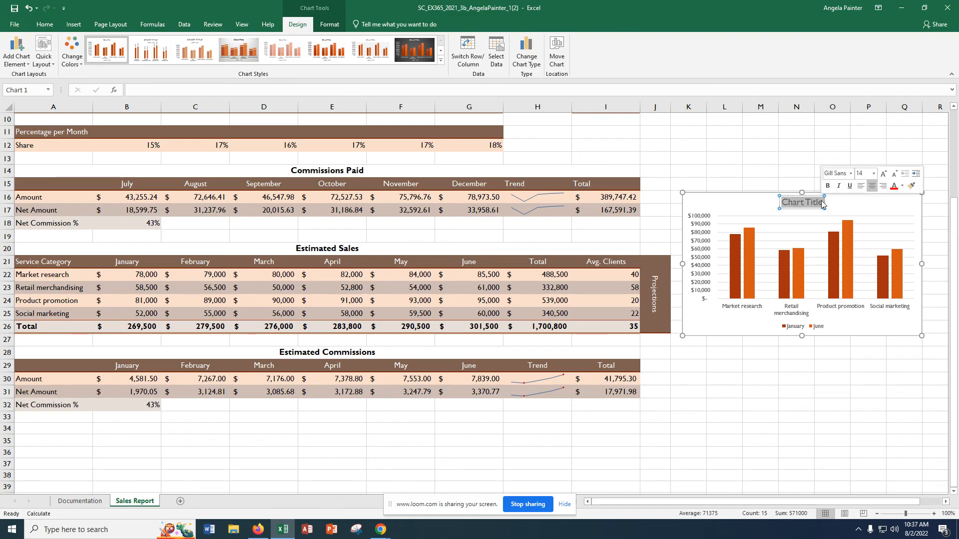
text(Es)
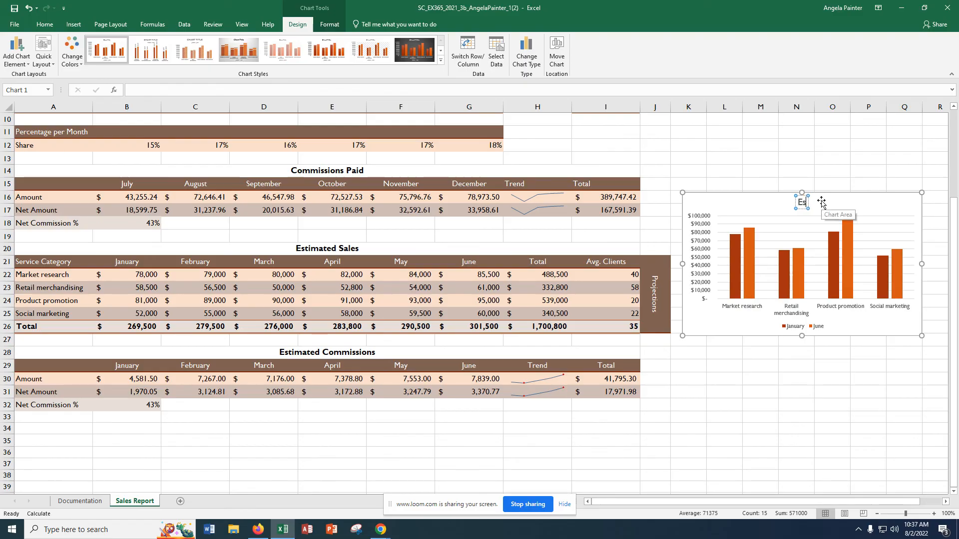
text(timated)
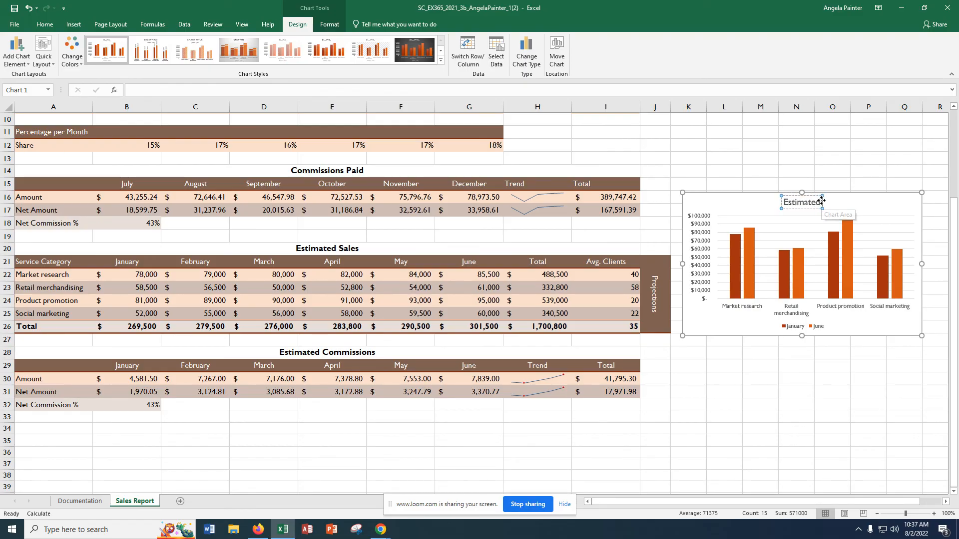
text( Sales)
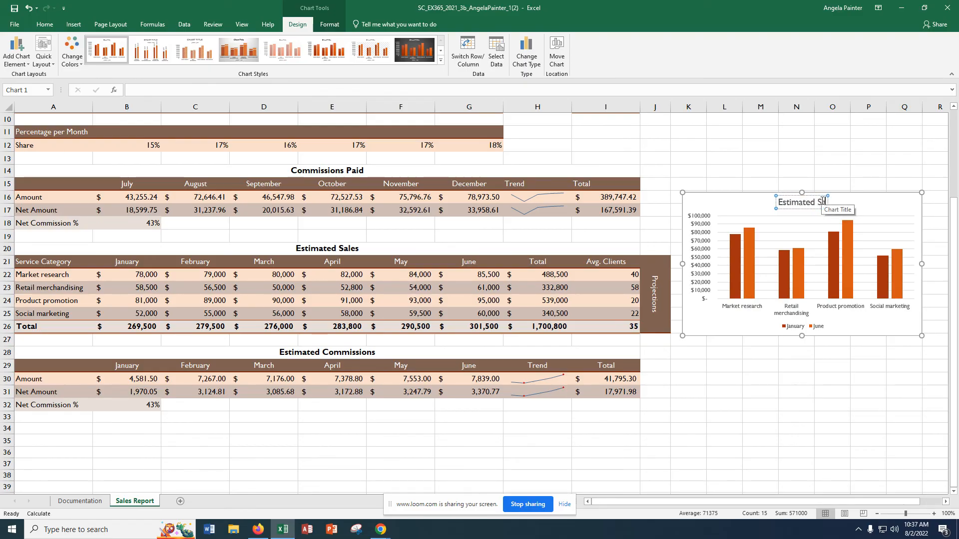
text(:)
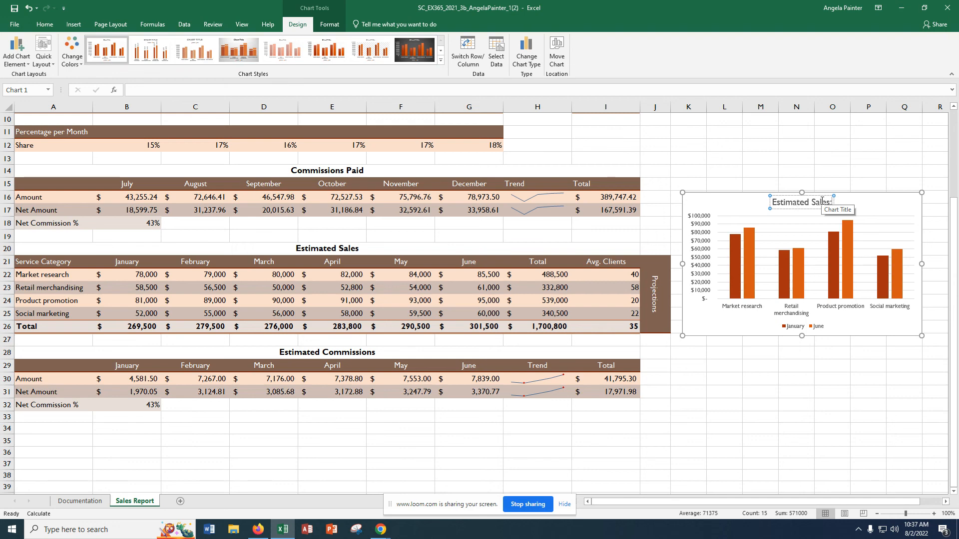
text( Jan and June)
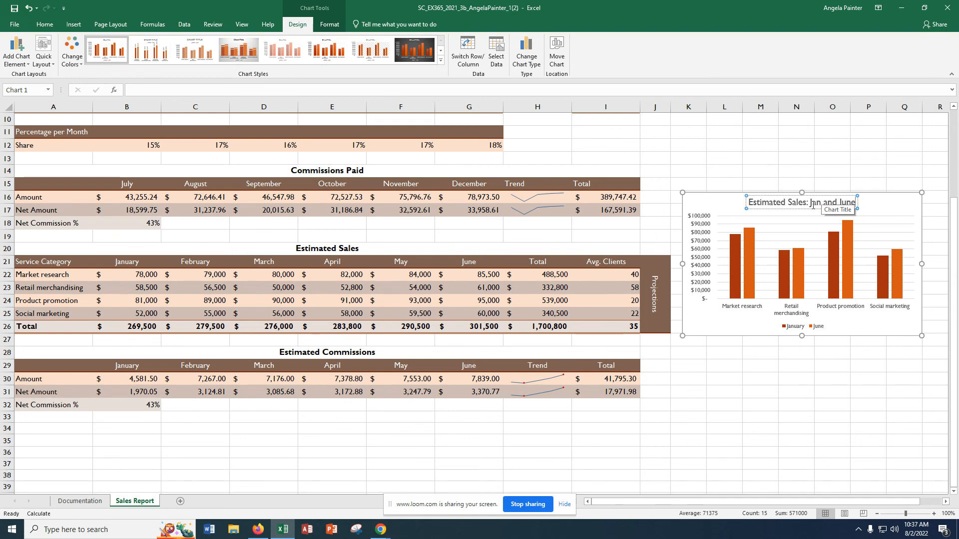
click(728, 405)
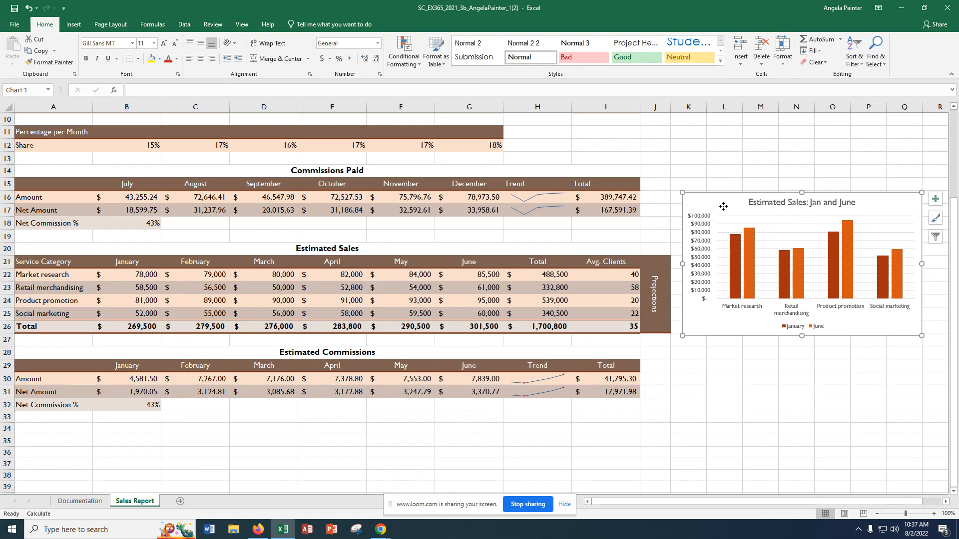
Step: Move the Estimated Sales chart below the Estimated Commissions section and resize it to cover the range A33:E45
drag(724, 207, 31, 425)
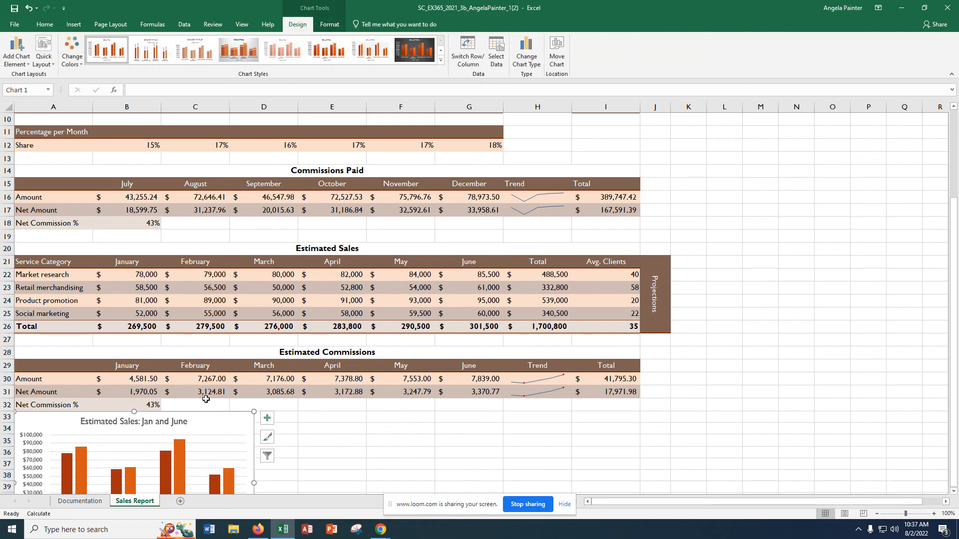
scroll(363, 444, down, 2)
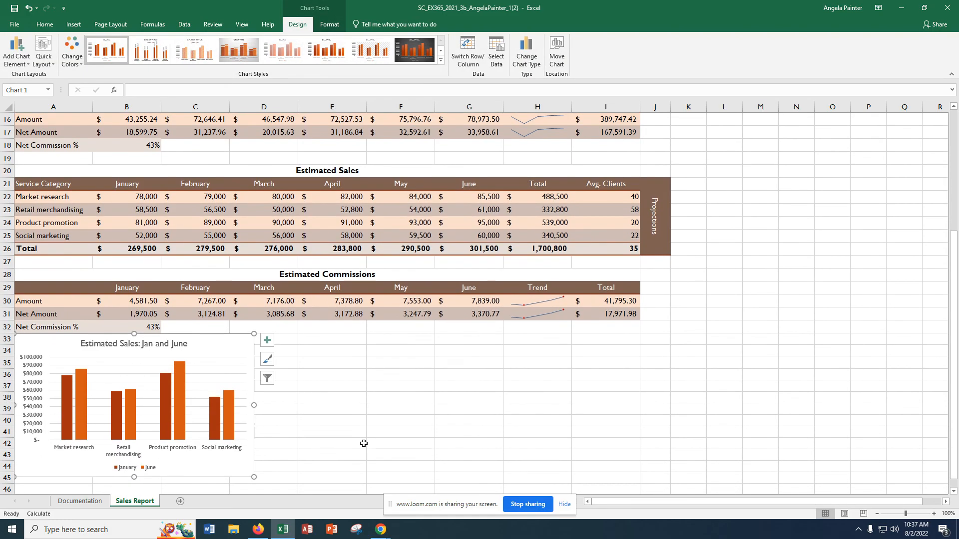
scroll(364, 443, down, 1)
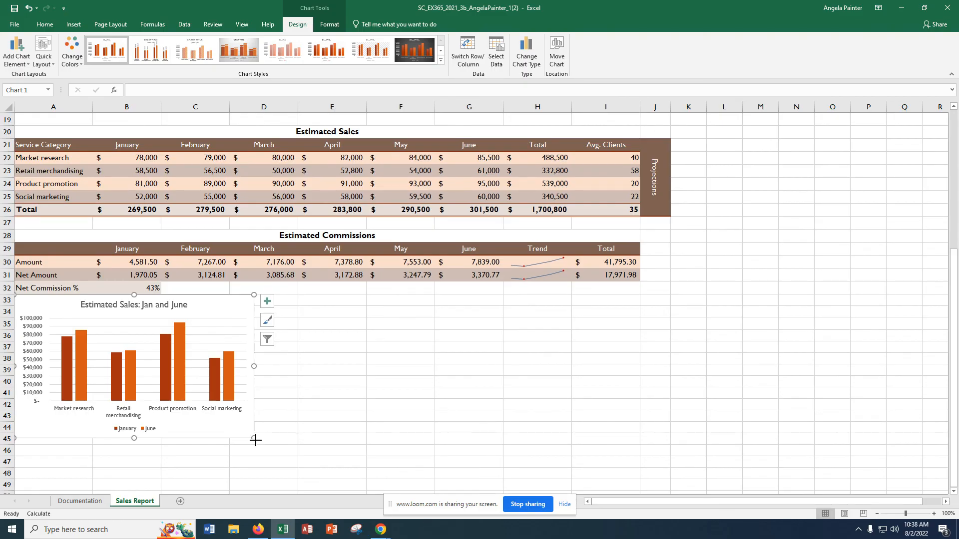
drag(255, 438, 367, 446)
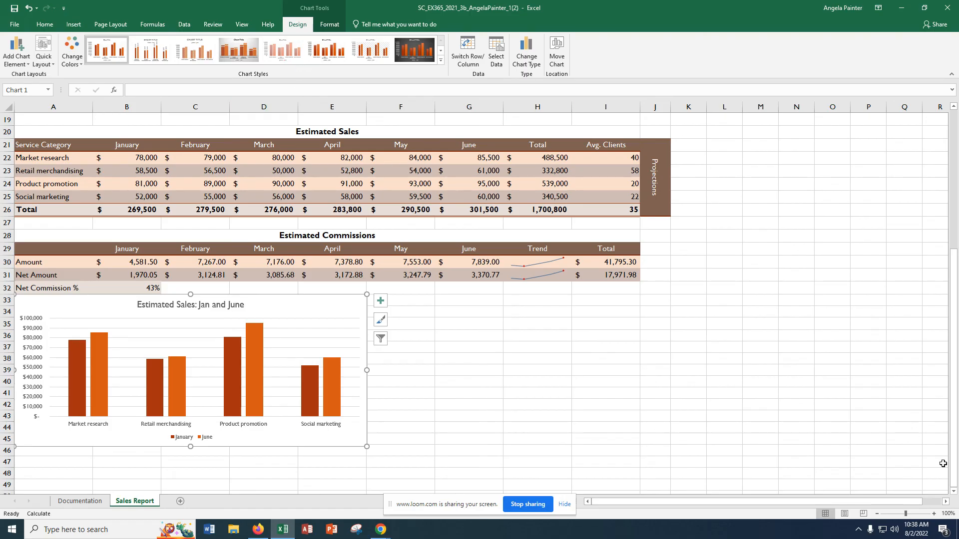
Step: Apply the Layout 5 quick layout to the Estimated Sales chart to add a data table and vertical axis title
click(36, 61)
click(37, 64)
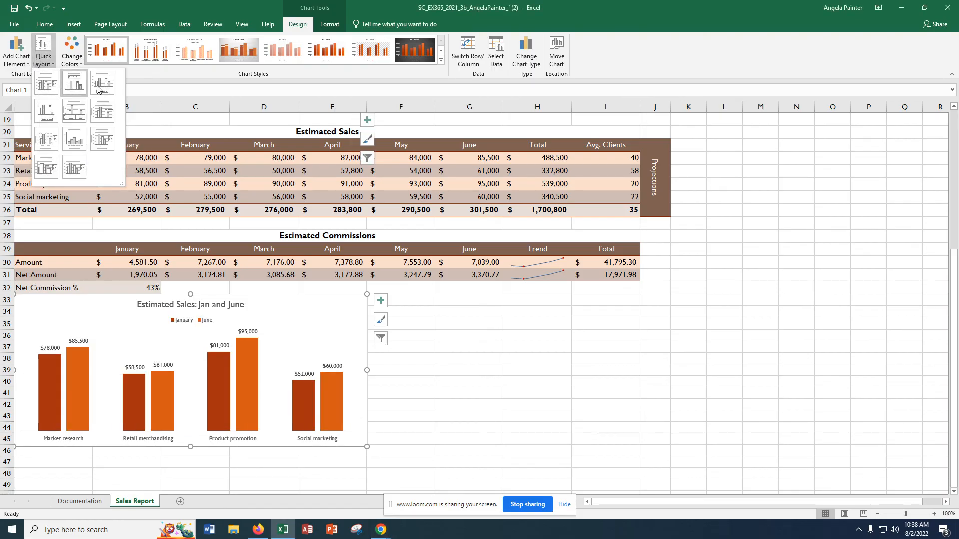
click(76, 119)
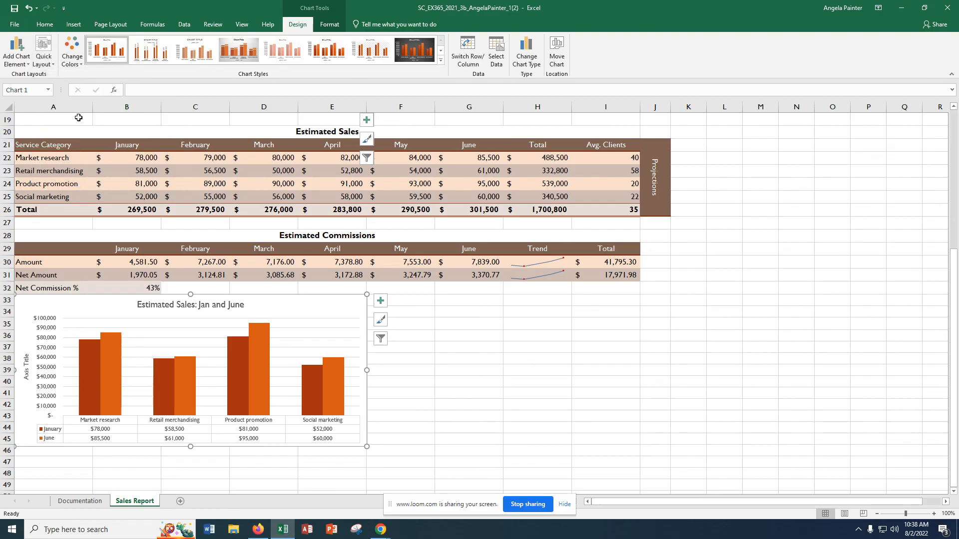